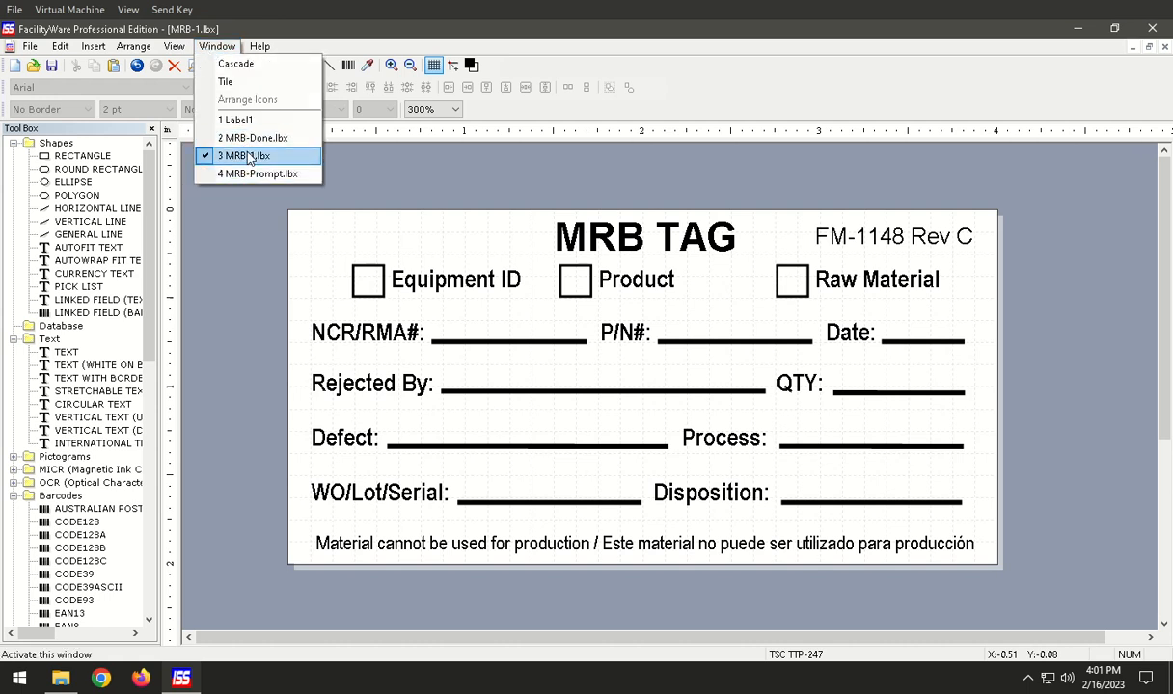
Inspect the title, the Equipment ID checkbox and its text label on the MRB-1 tag.
left_click(217, 46)
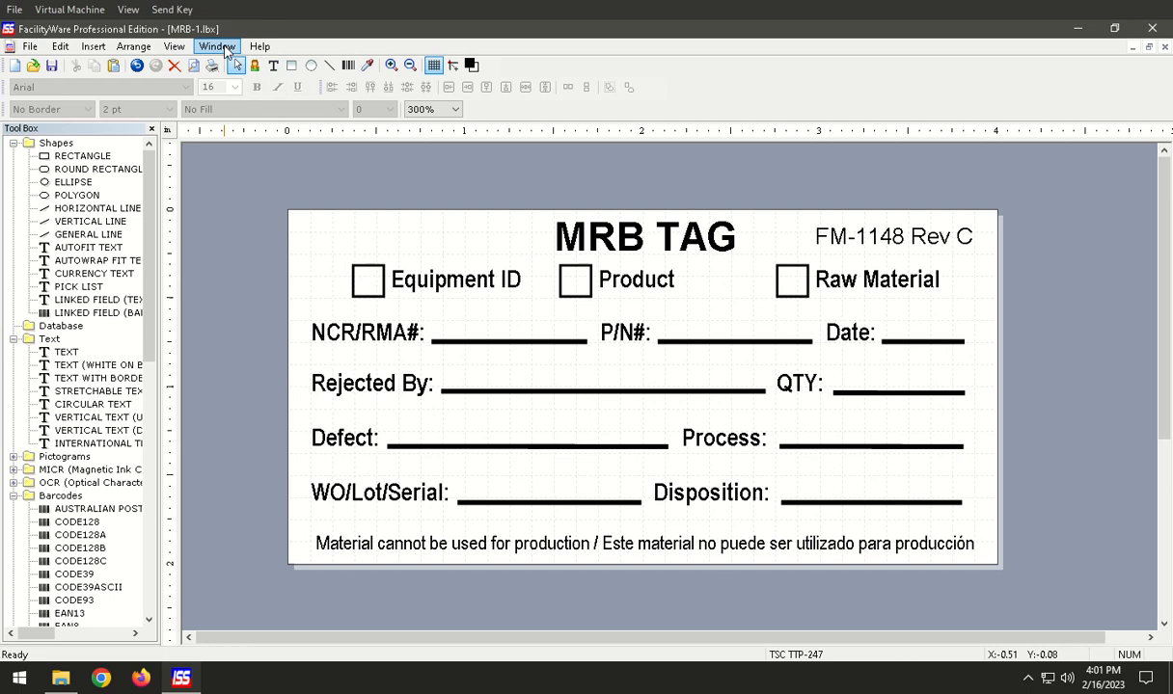
left_click(621, 300)
left_click(725, 256)
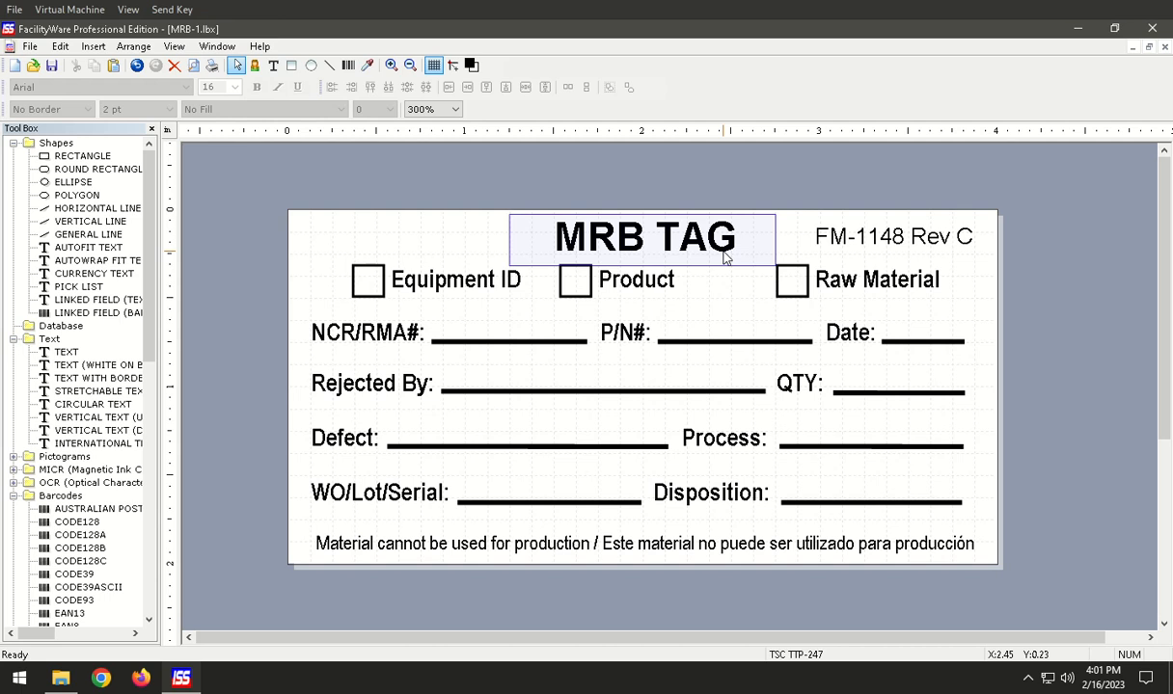
left_click(429, 254)
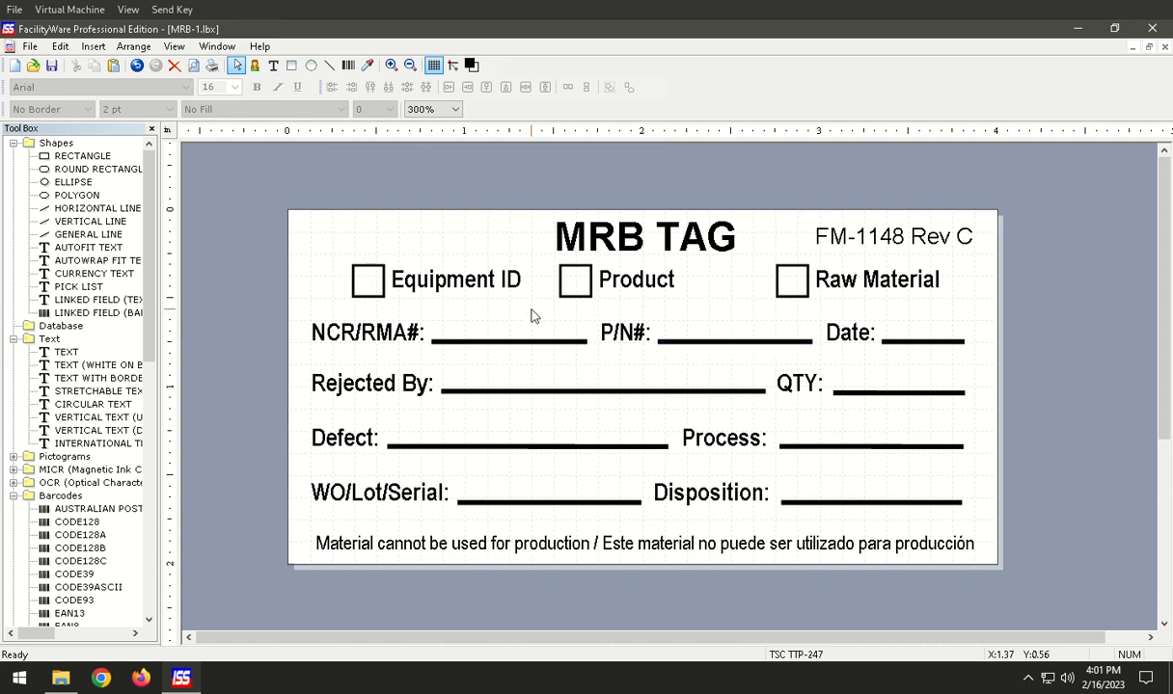
left_click(365, 278)
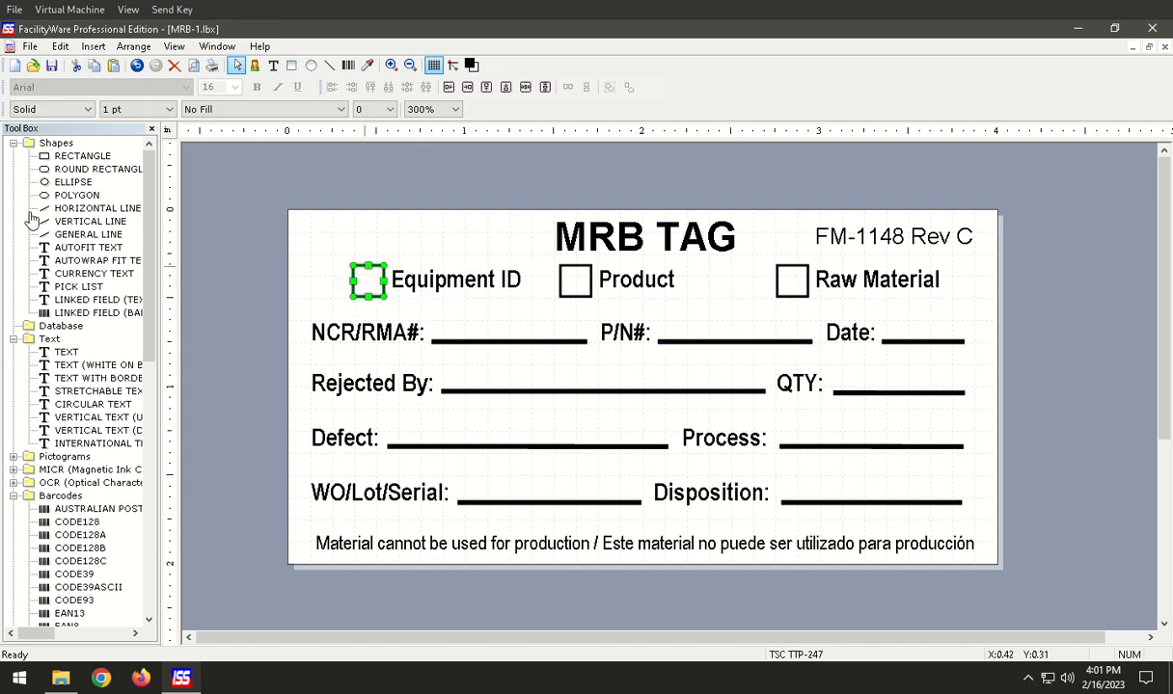
left_click(490, 286)
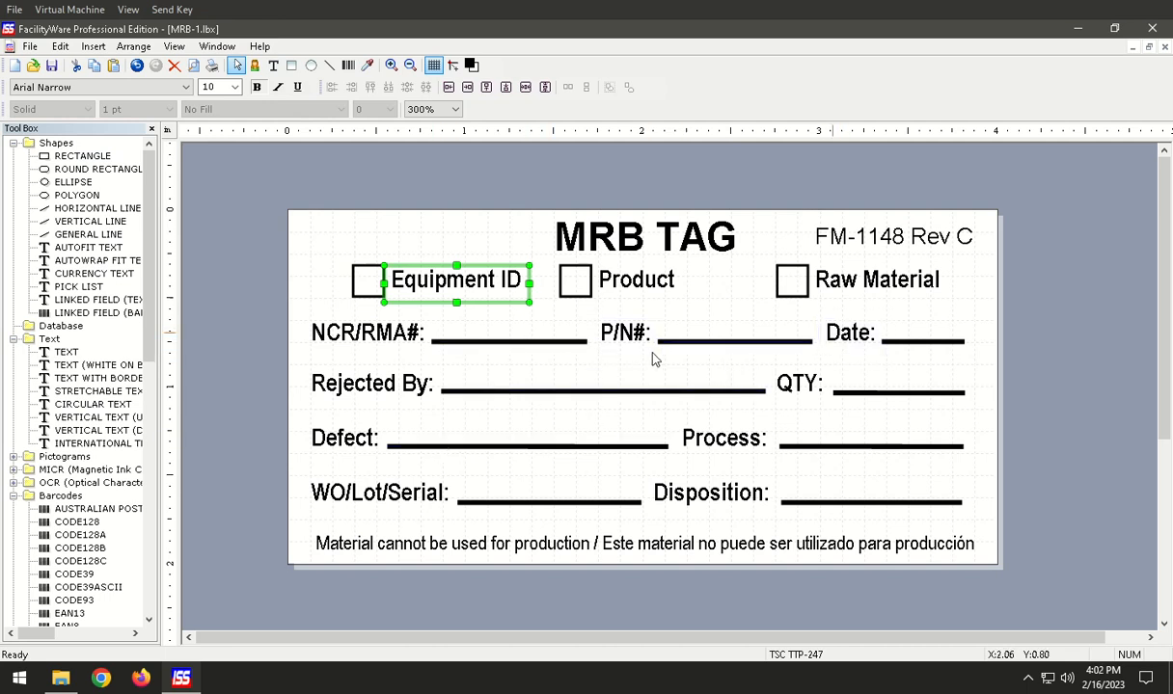
Try shifting the Equipment ID text away from its checkbox on the MRB-1 tag, and undo the move.
left_click(438, 181)
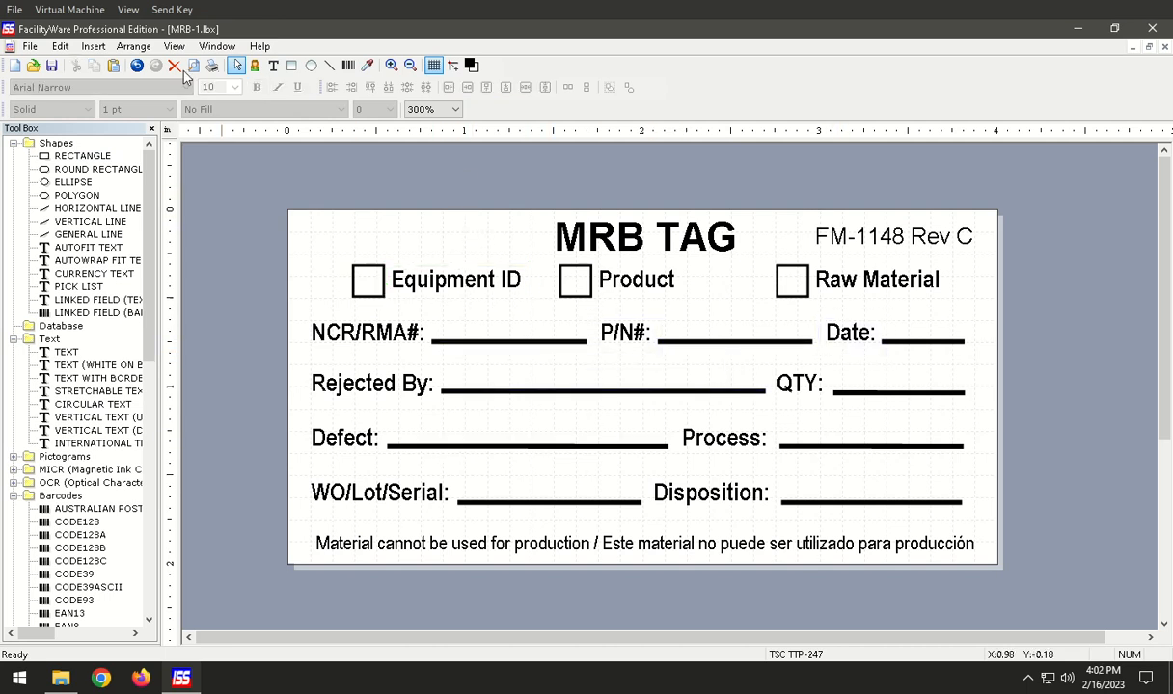
mouse_move(422, 284)
left_mouse_down()
mouse_move(390, 224)
mouse_move(439, 278)
left_mouse_up()
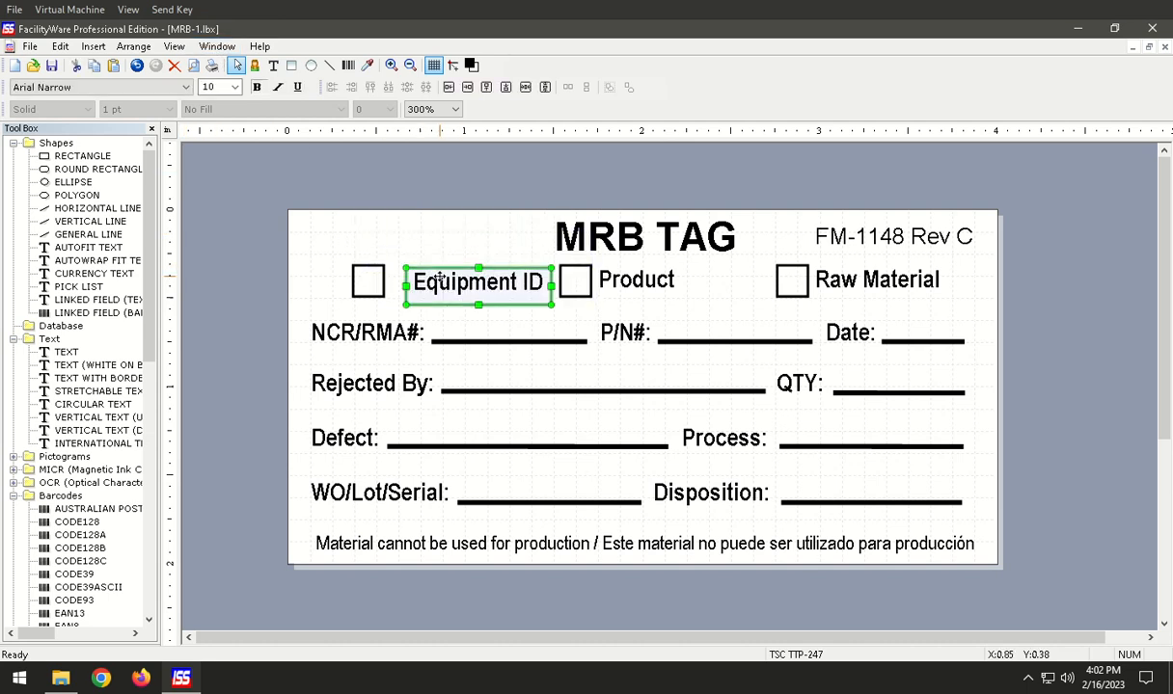
key("ctrl+z")
View the finished MRB-Done.lbx label and switch to the MRB-Prompt.lbx label.
left_click(216, 46)
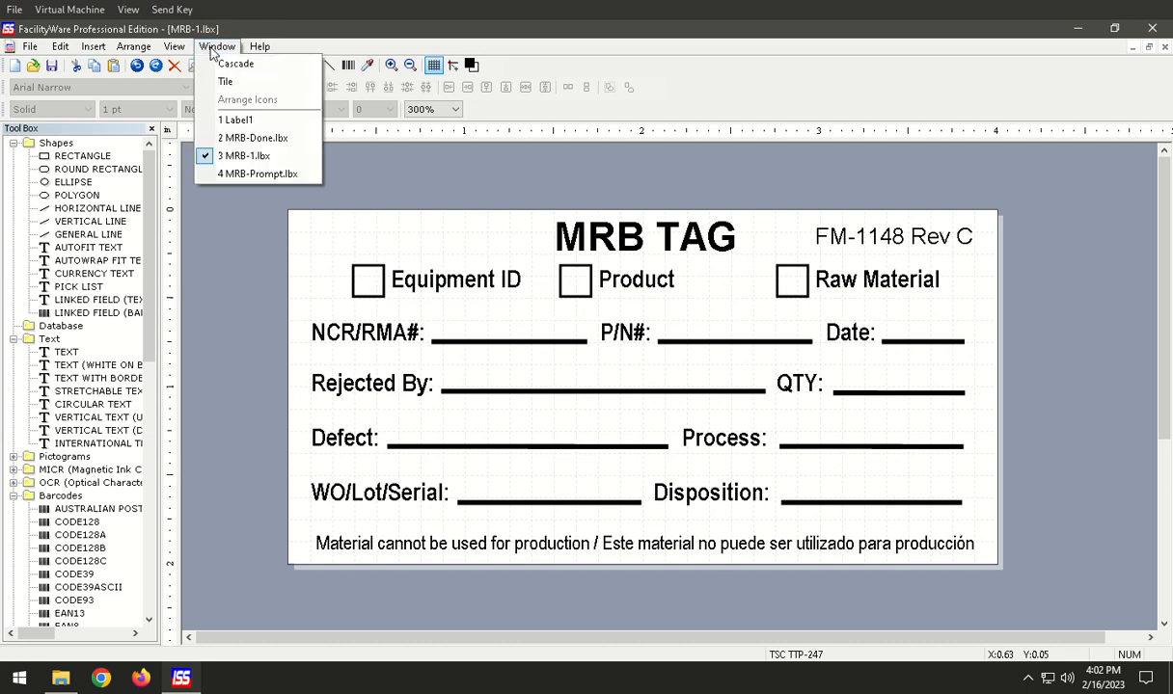
left_click(256, 141)
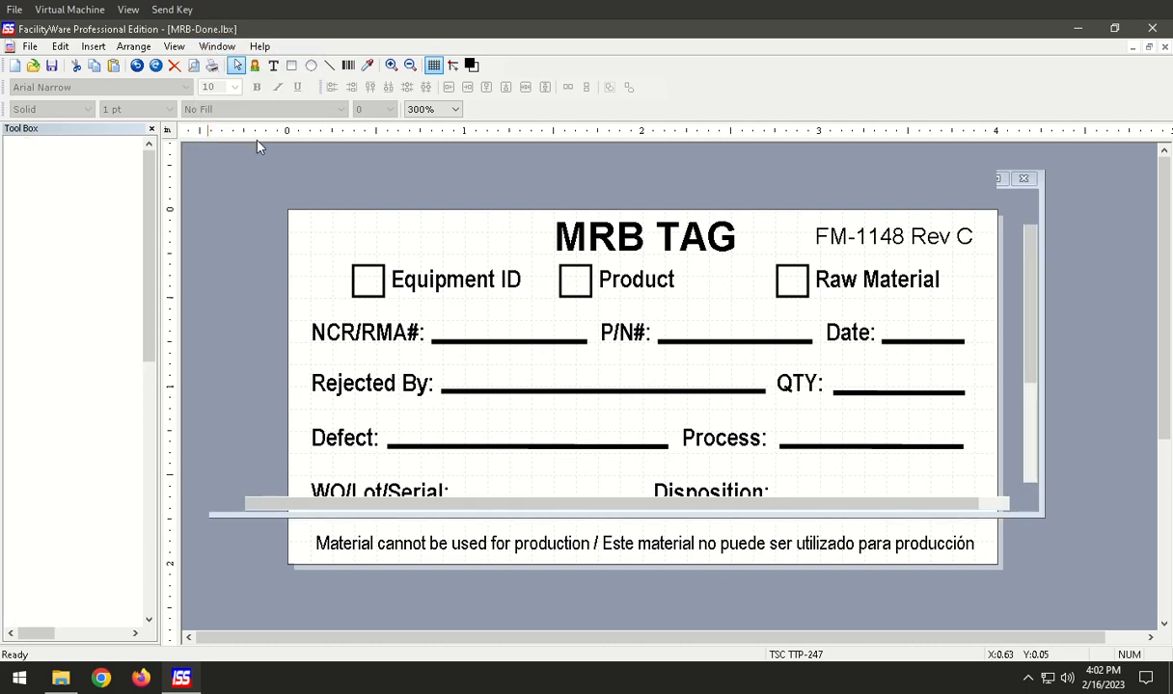
left_click(218, 48)
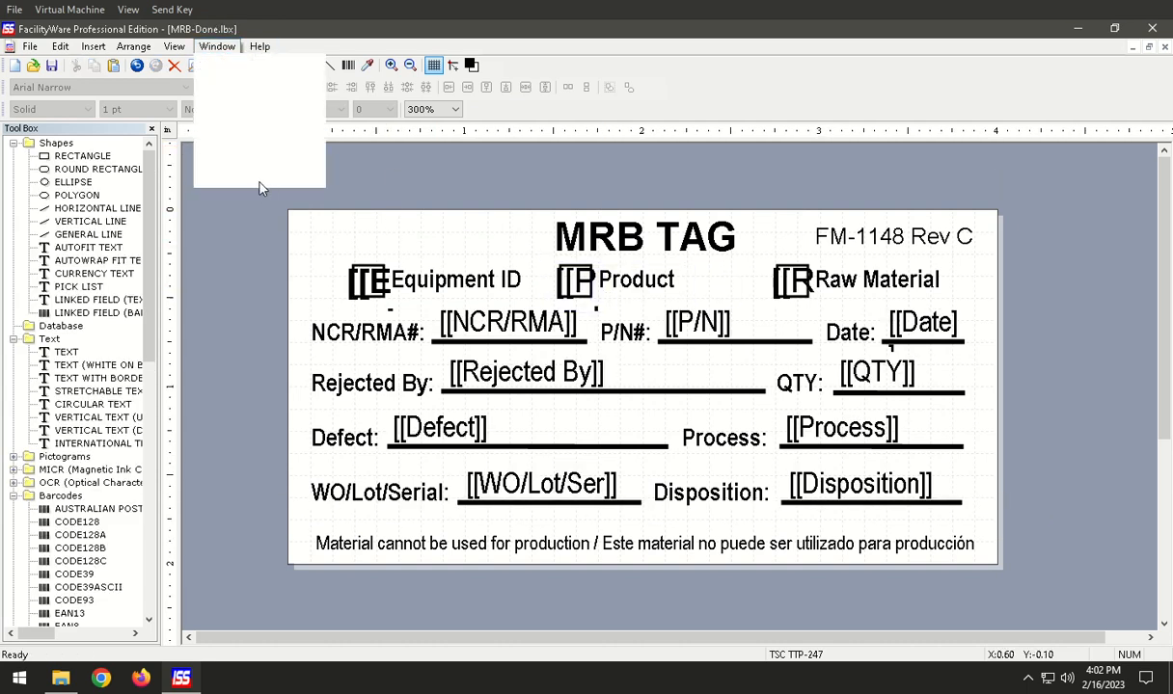
left_click(268, 176)
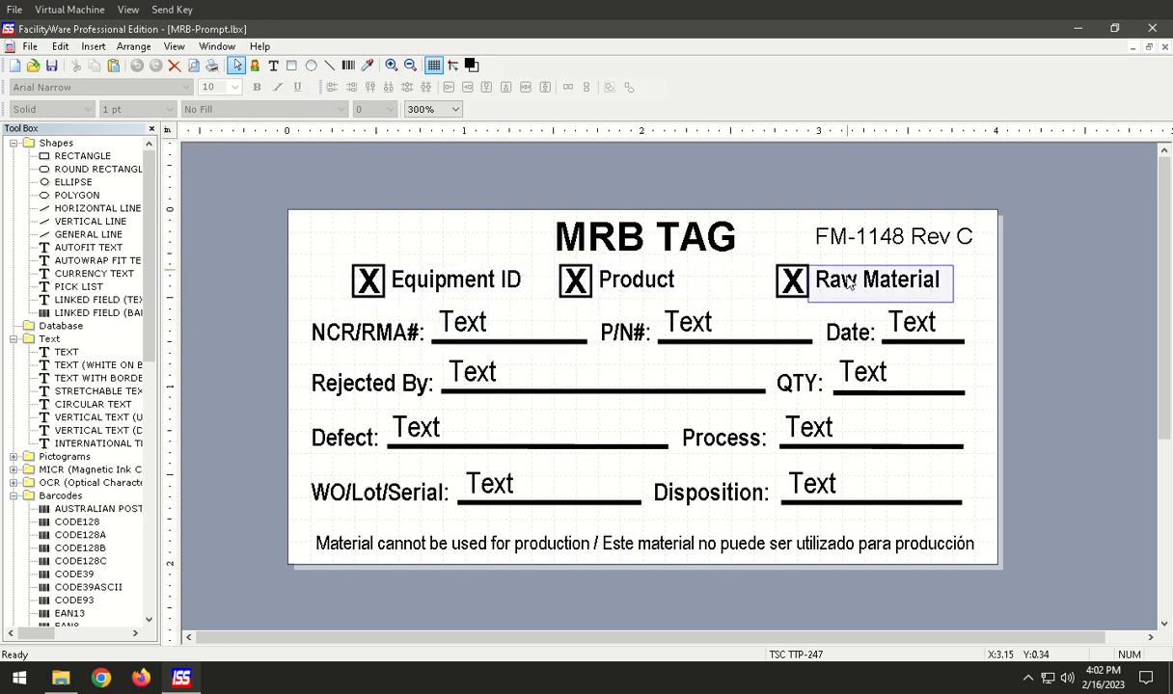
Examine the NCR/RMA and P/N placeholder texts and review the NCR/RMA field's text properties without changing them.
left_click(484, 337)
left_click(686, 328)
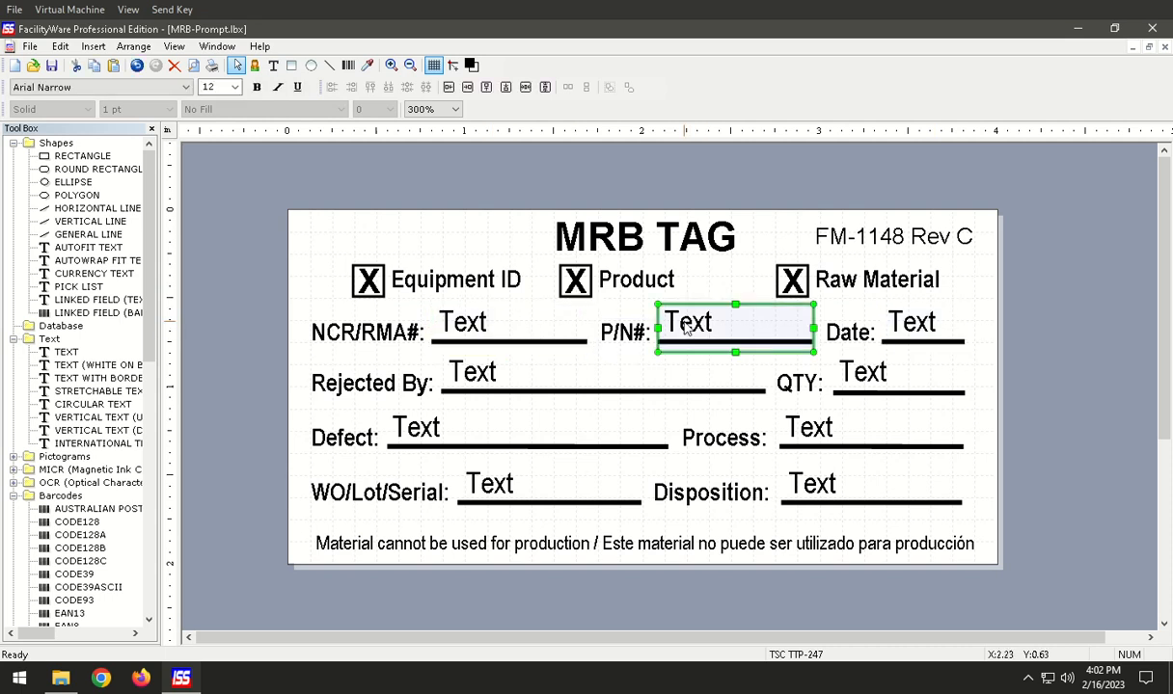
left_click(467, 333)
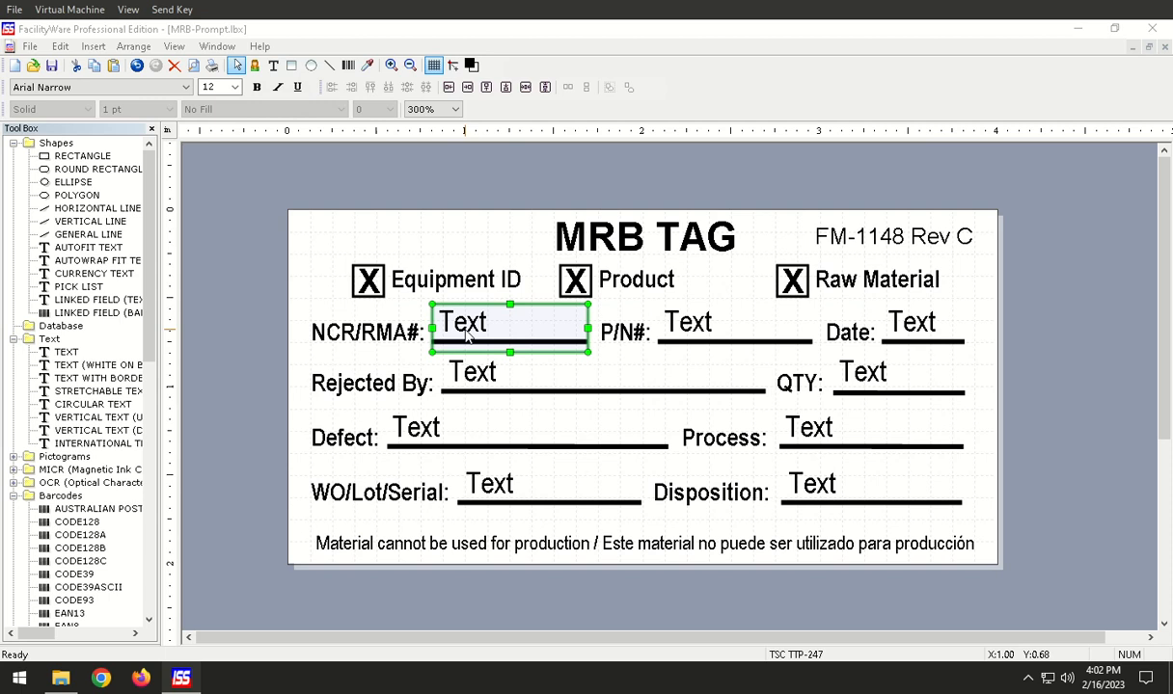
double_click(466, 330)
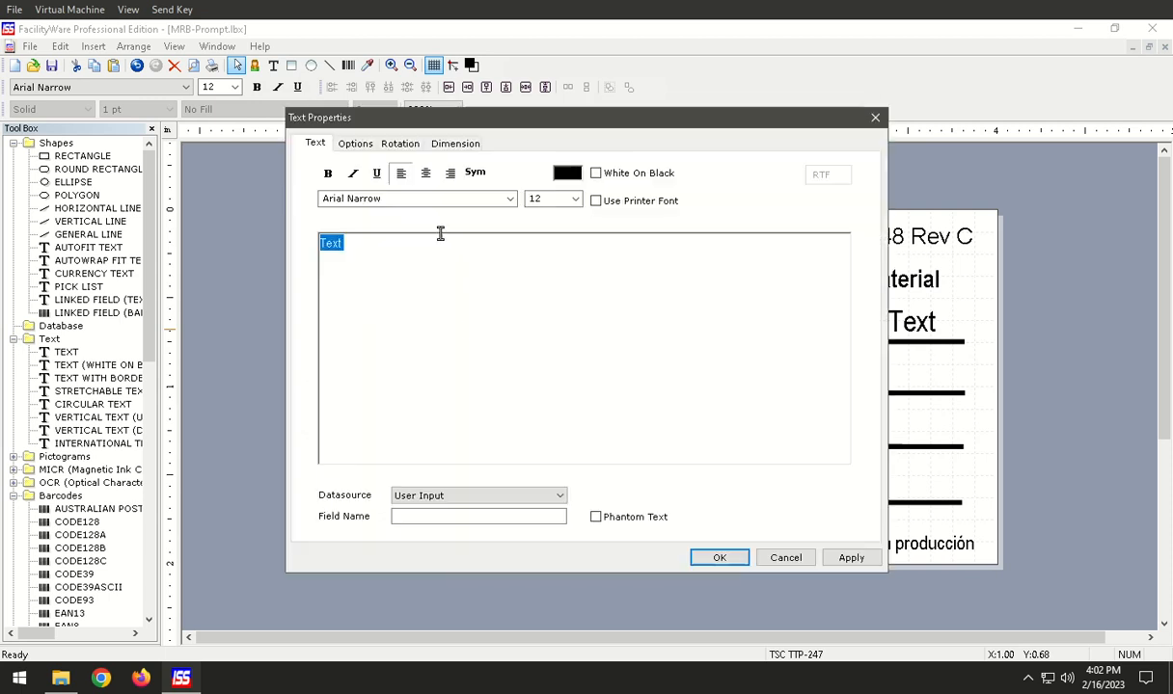
left_click(788, 558)
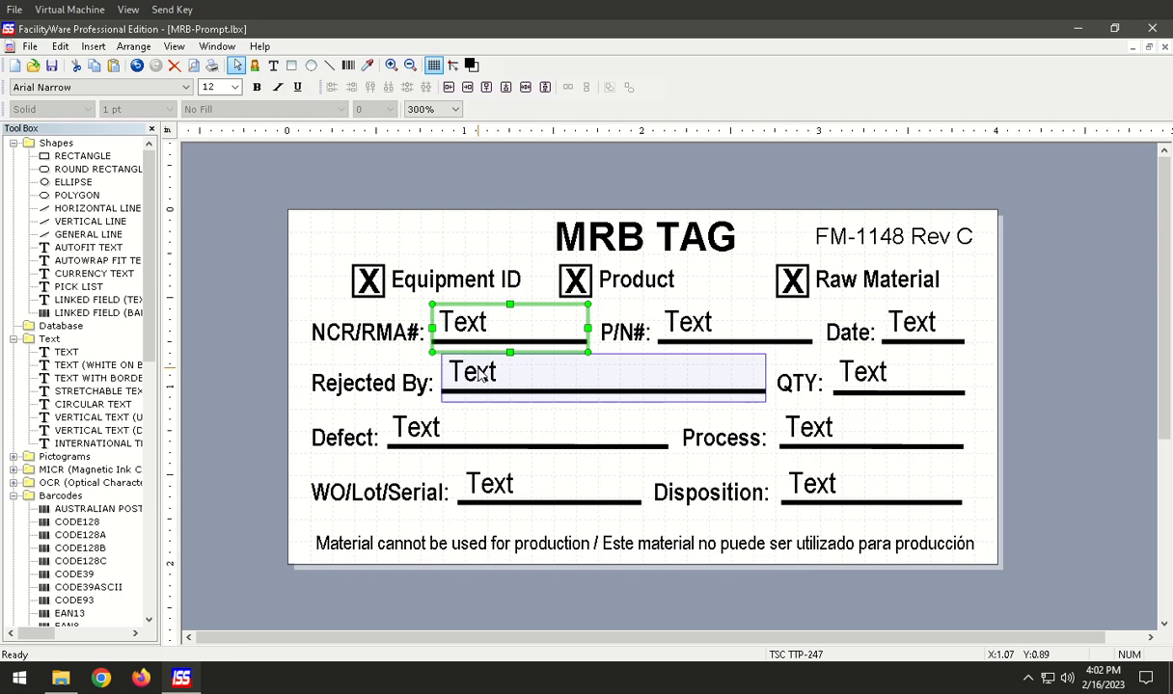
Inspect the X marks in the three checkboxes and the NCR/RMA, P/N and Date placeholder texts.
left_click(365, 292)
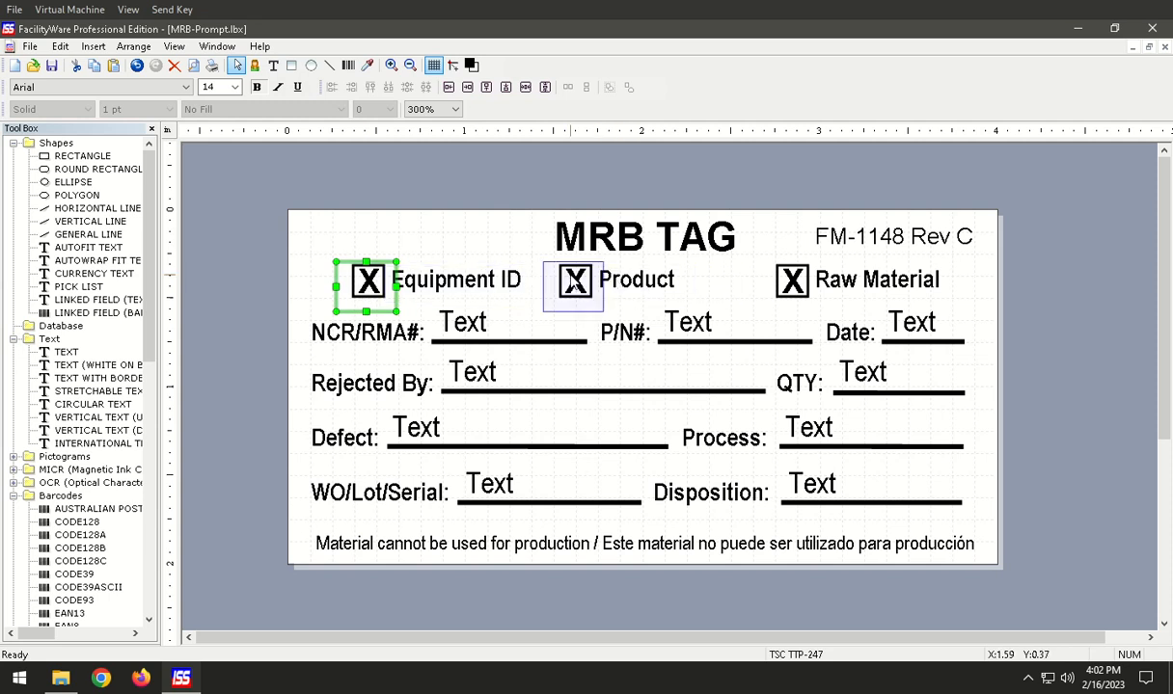
left_click(573, 280)
left_click(763, 275)
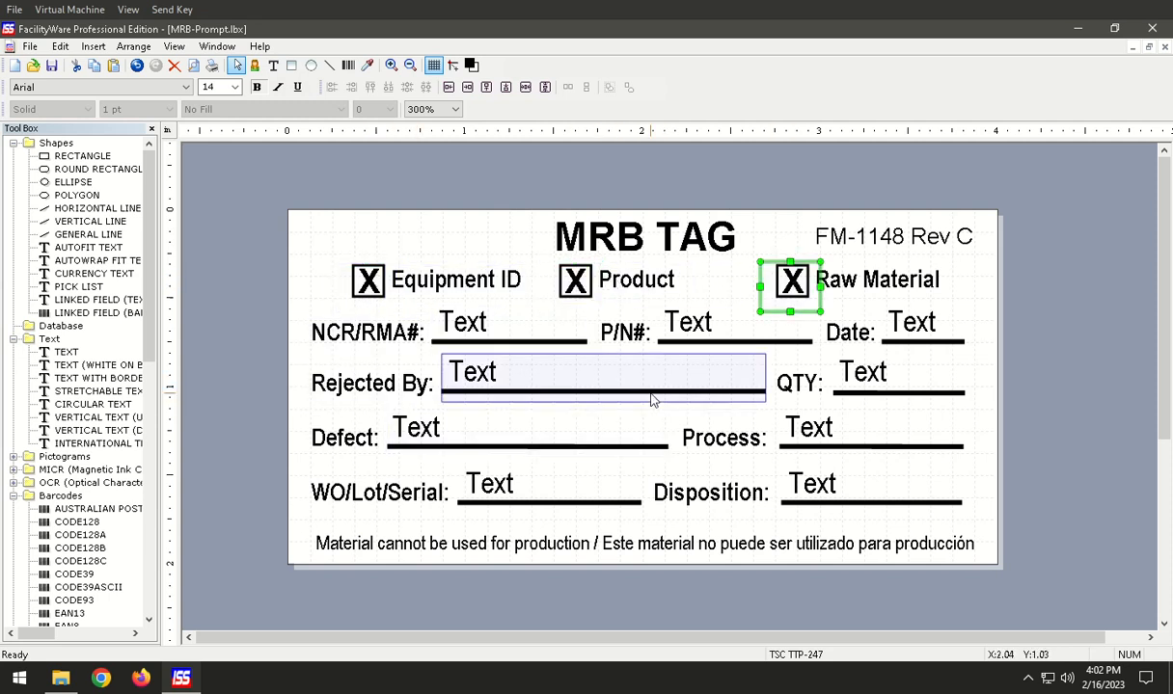
left_click(489, 331)
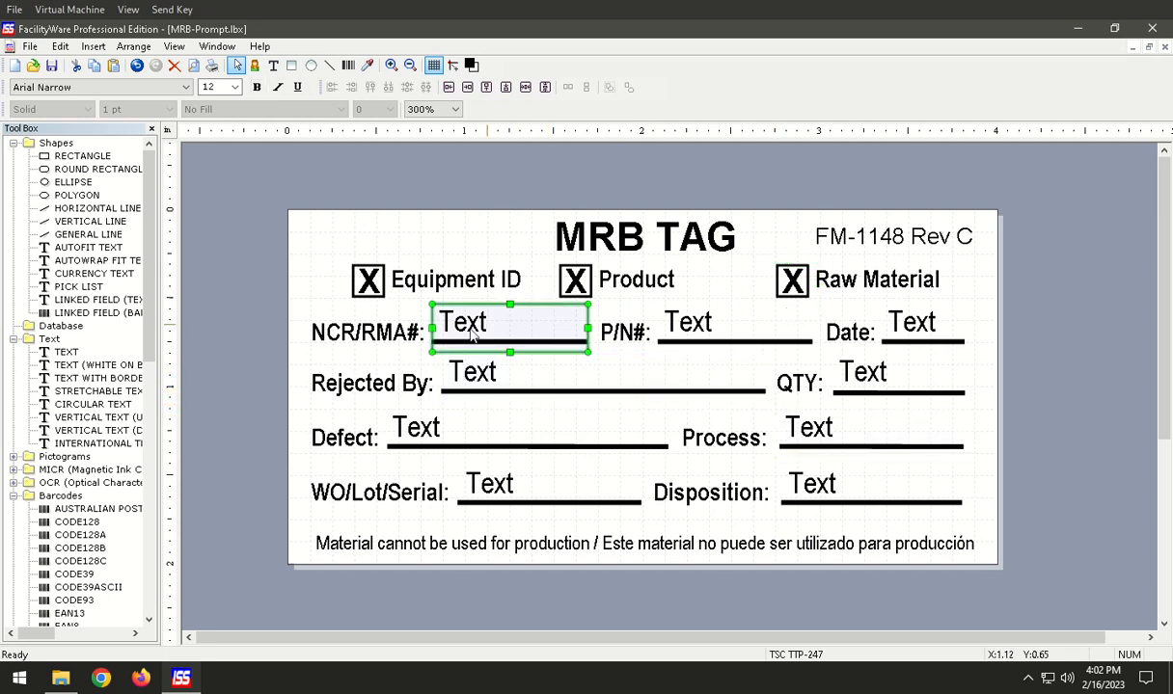
left_click(694, 330)
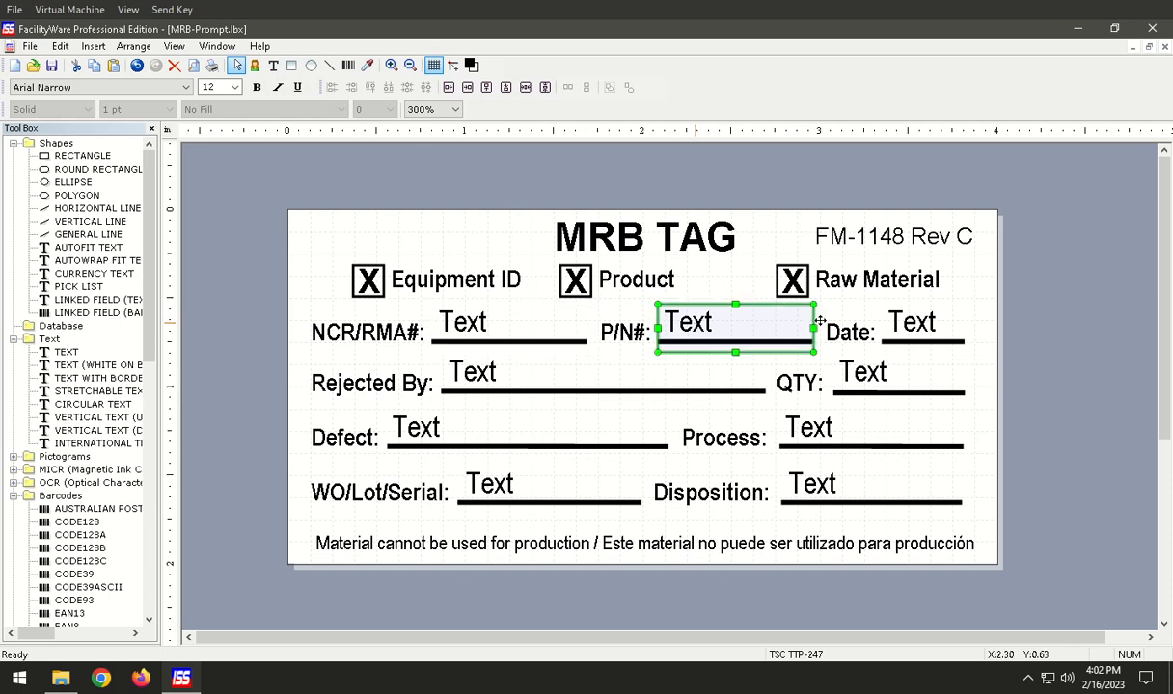
left_click(919, 326)
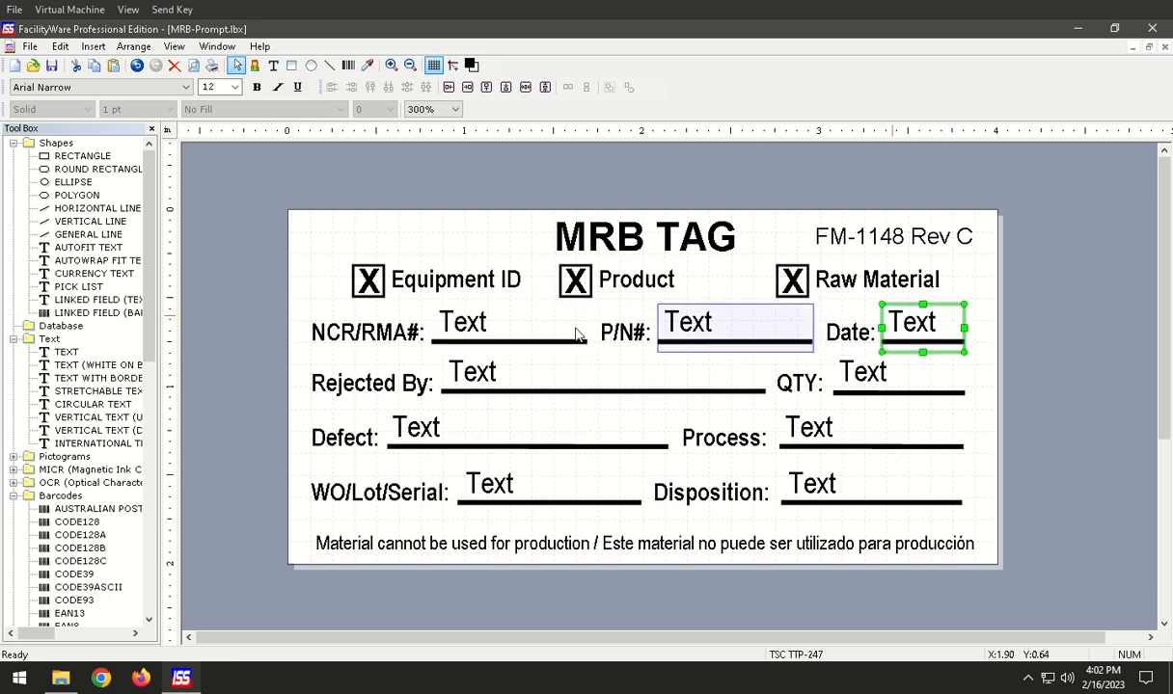
Set the NCR/RMA placeholder's datasource to Prompt with keyboard entry at print time and the variable name NCR/RMA.
left_click(491, 329)
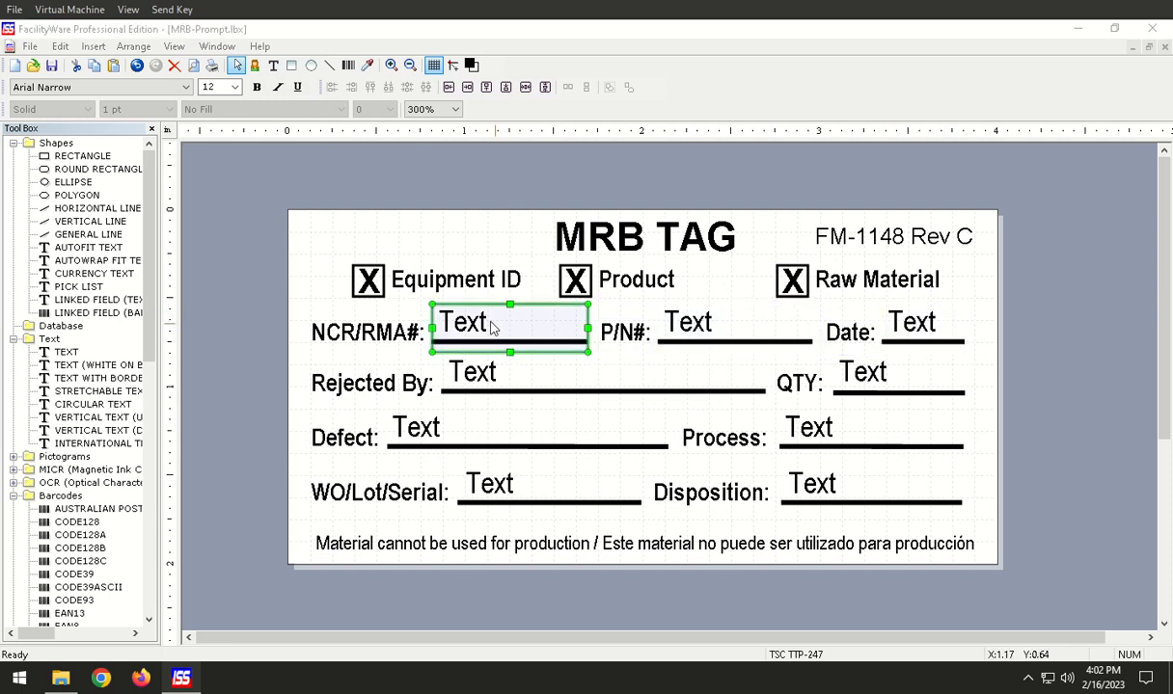
double_click(492, 329)
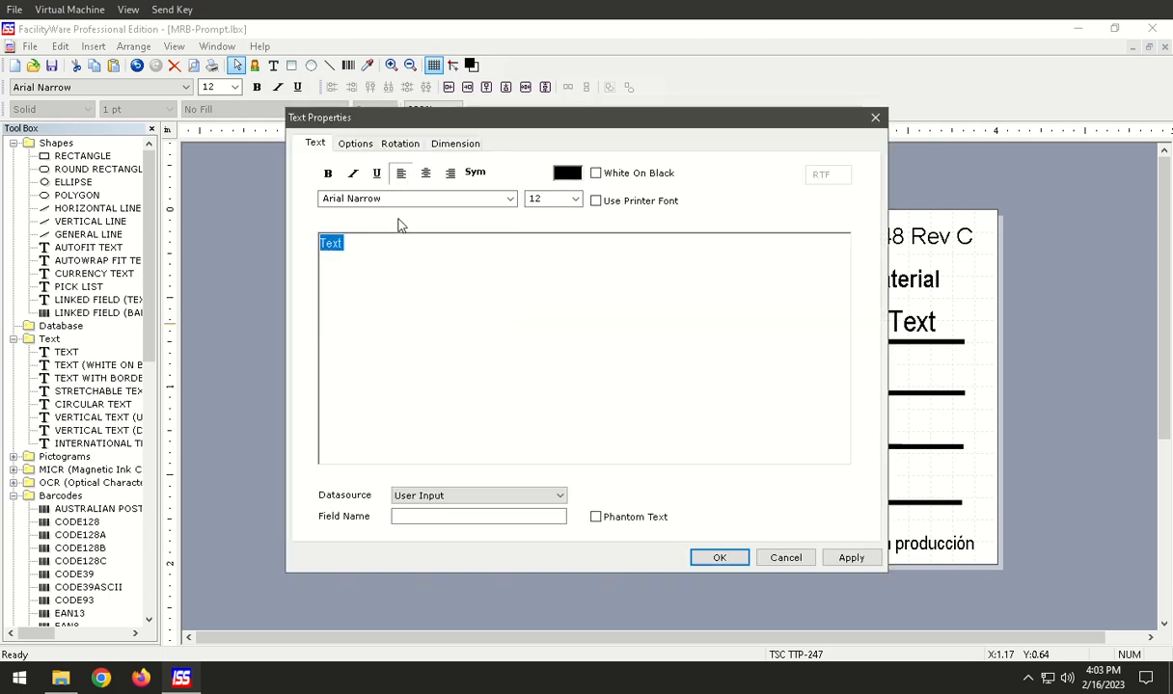
left_click(435, 498)
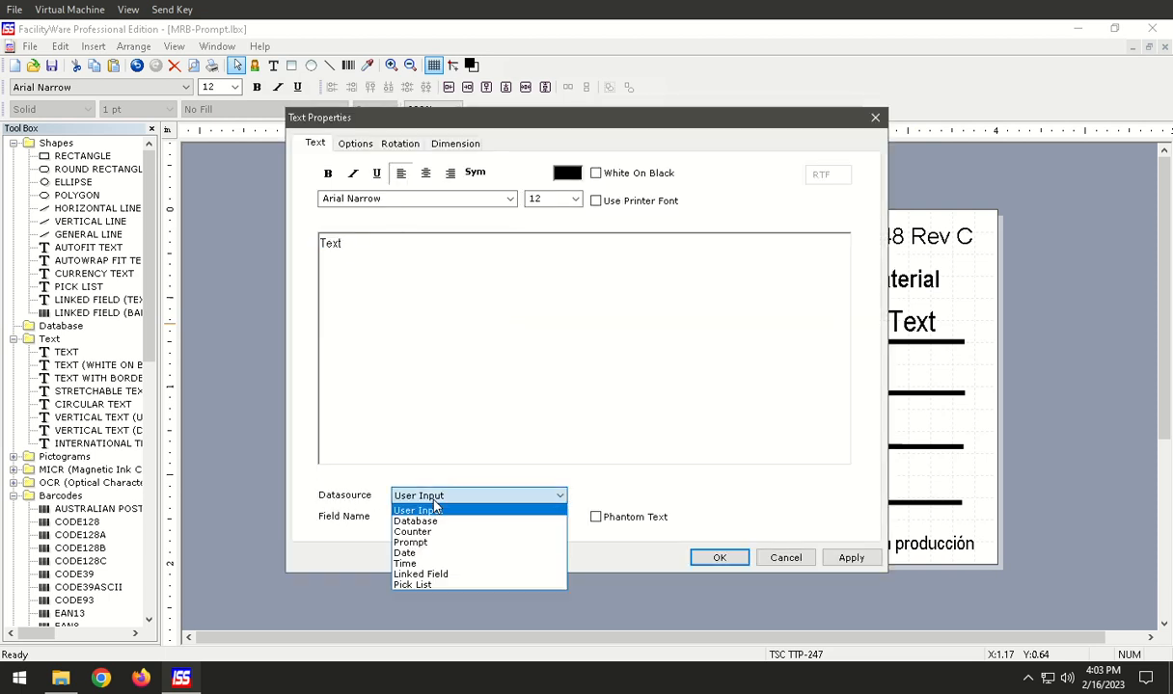
left_click(433, 543)
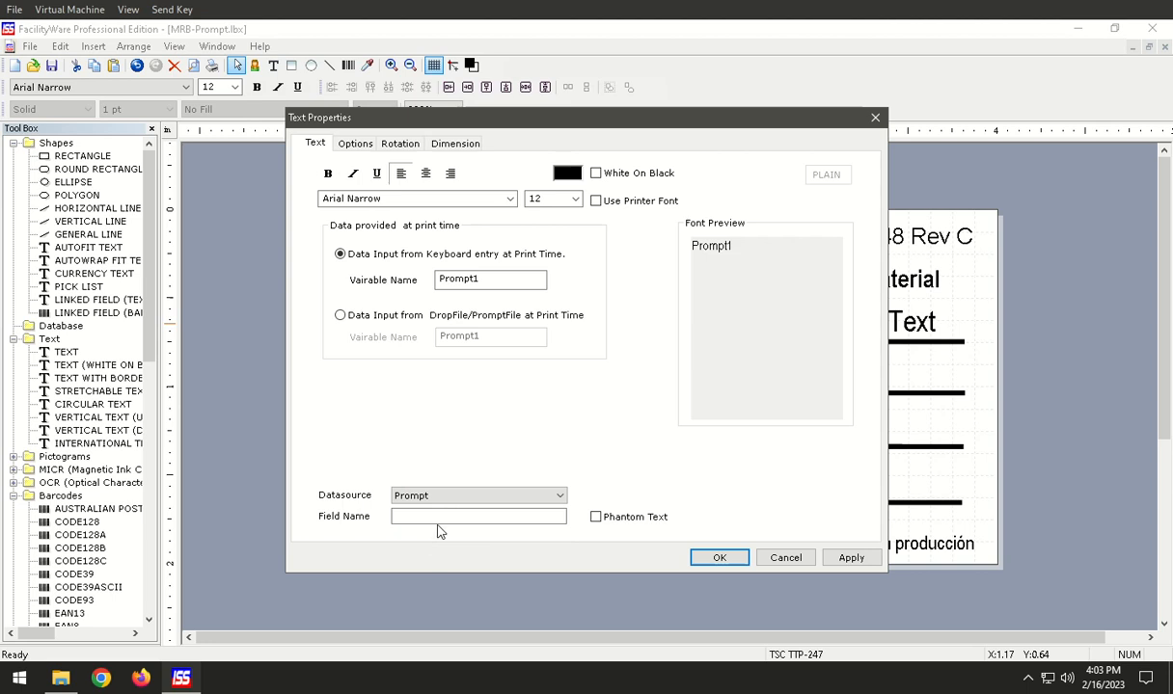
left_click_drag(482, 120, 807, 127)
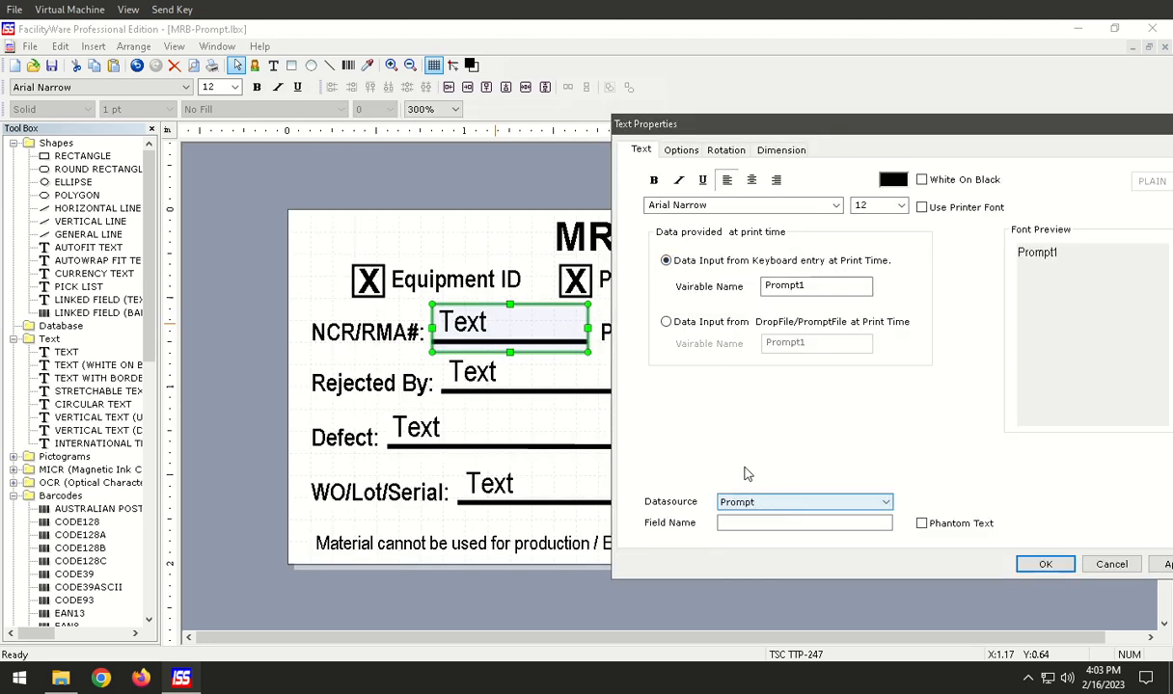
double_click(790, 285)
type("NCR/RMA")
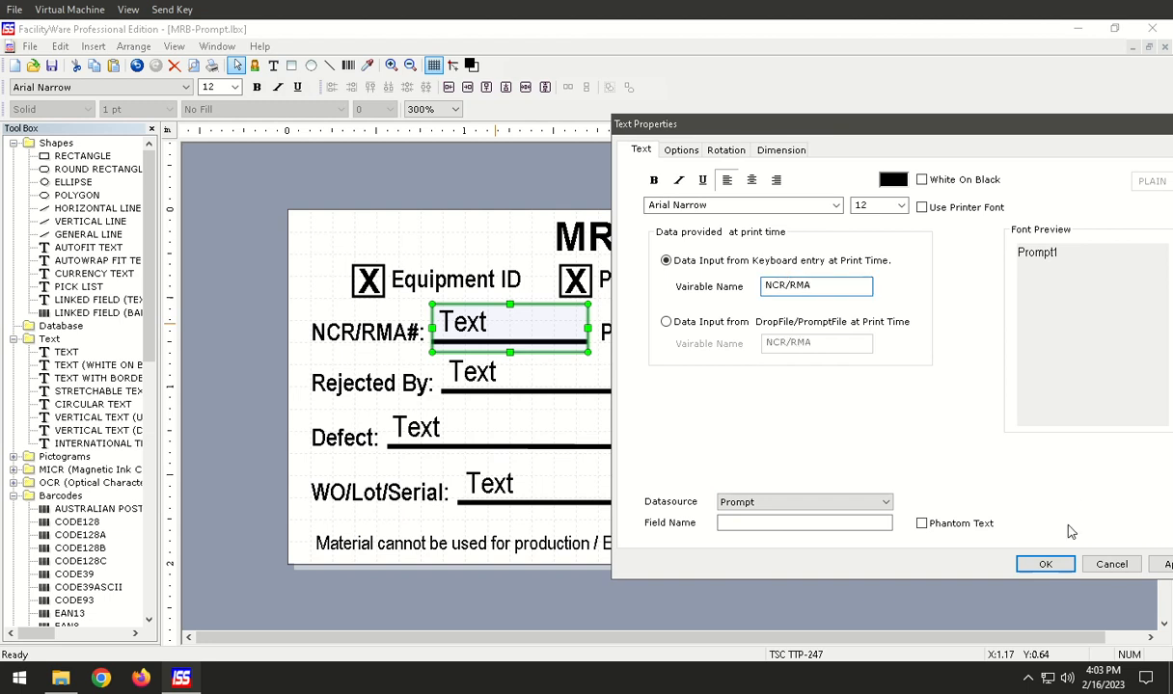
left_click(1045, 564)
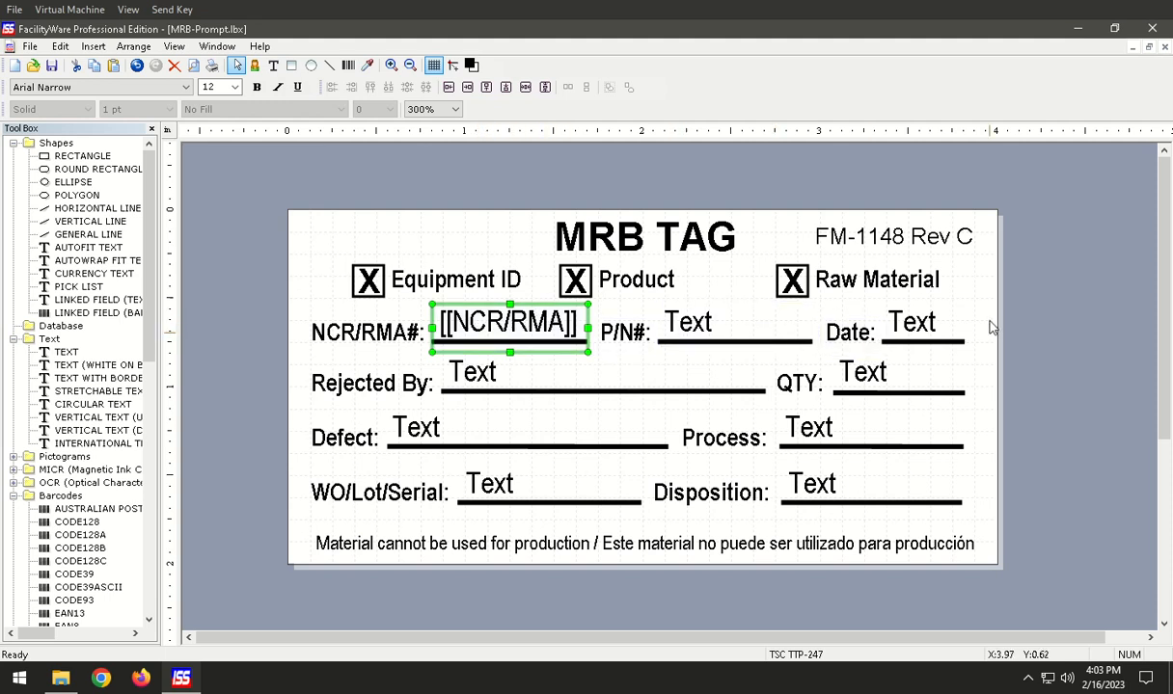
Review the prompt settings in the NCR/RMA field's text properties without changing them.
left_click(369, 283)
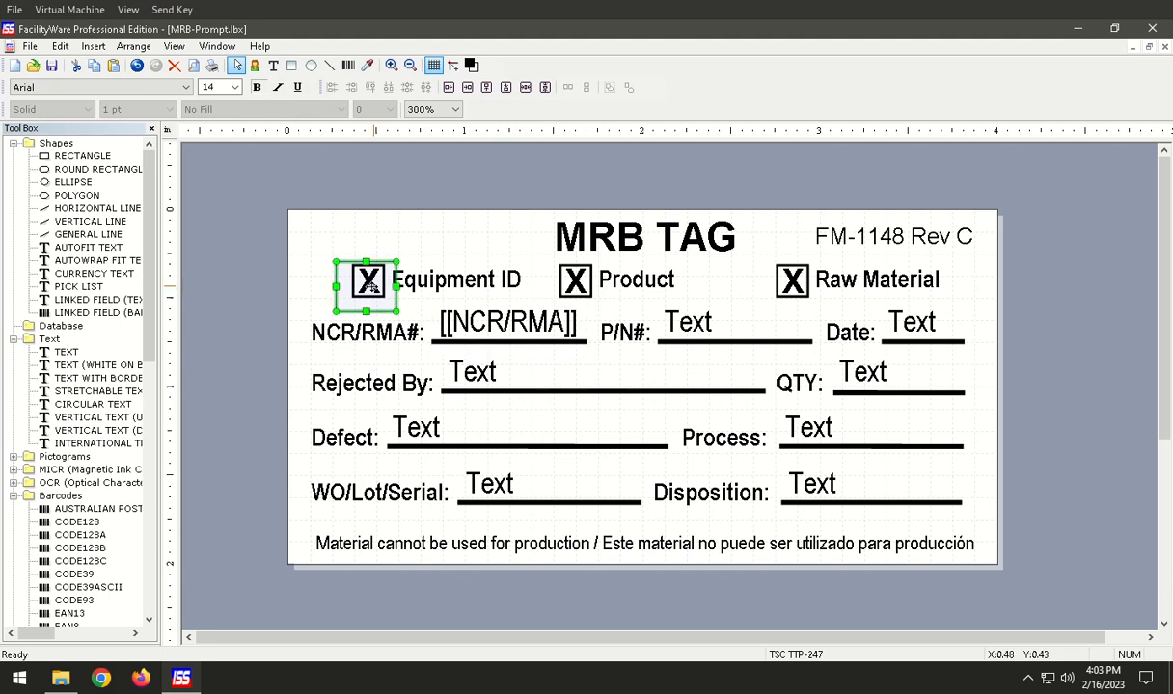
left_click(528, 328)
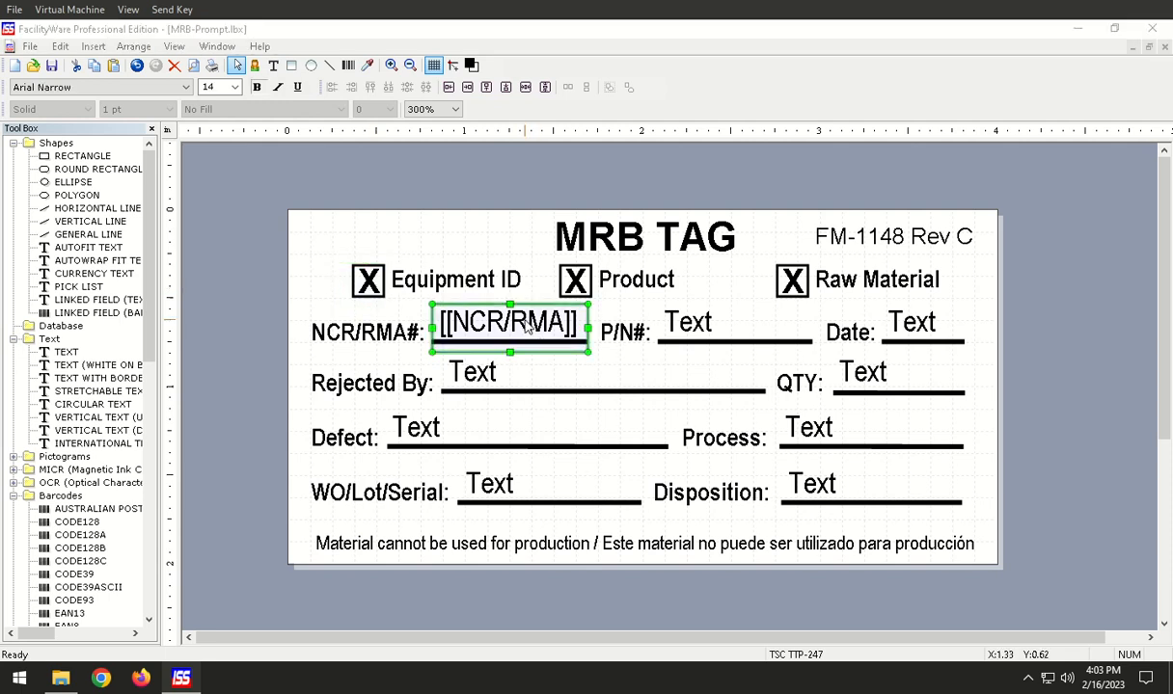
double_click(527, 328)
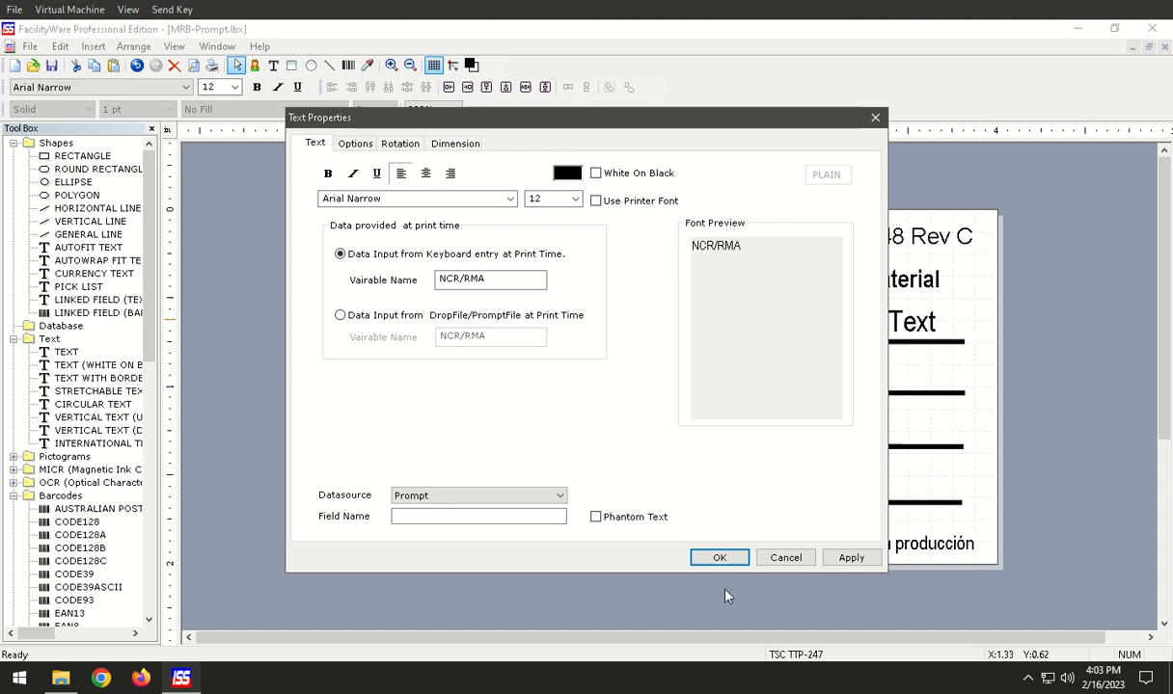
left_click(786, 559)
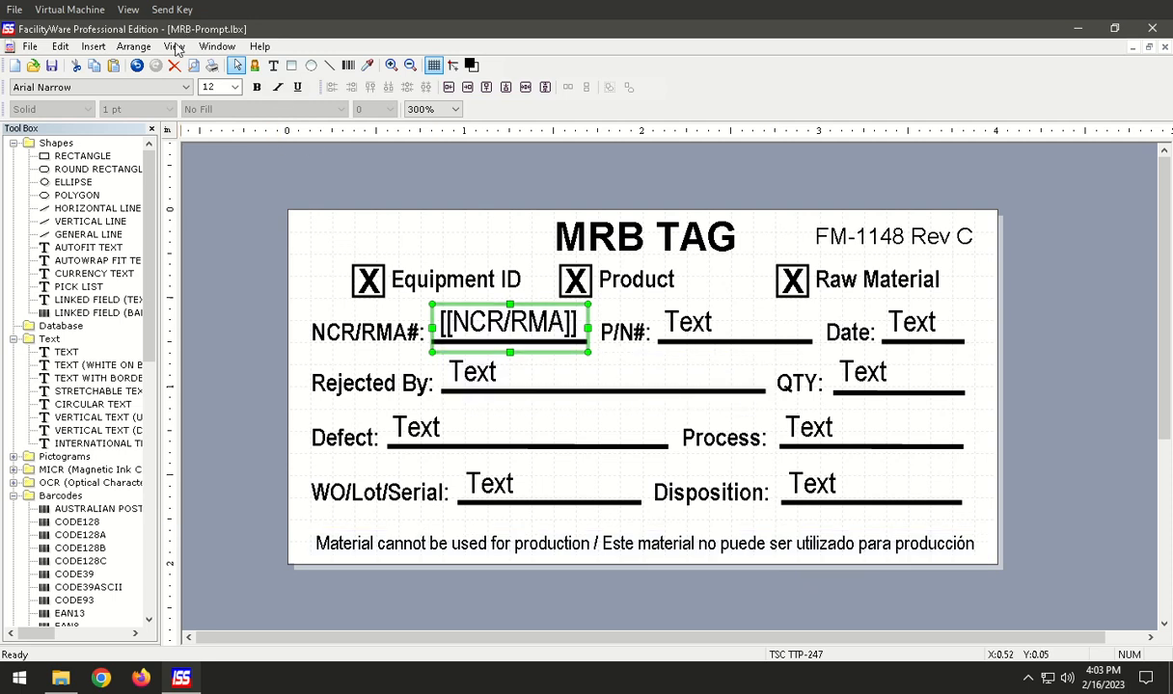
Switch to the finished MRB-Done.lbx label.
left_click(175, 47)
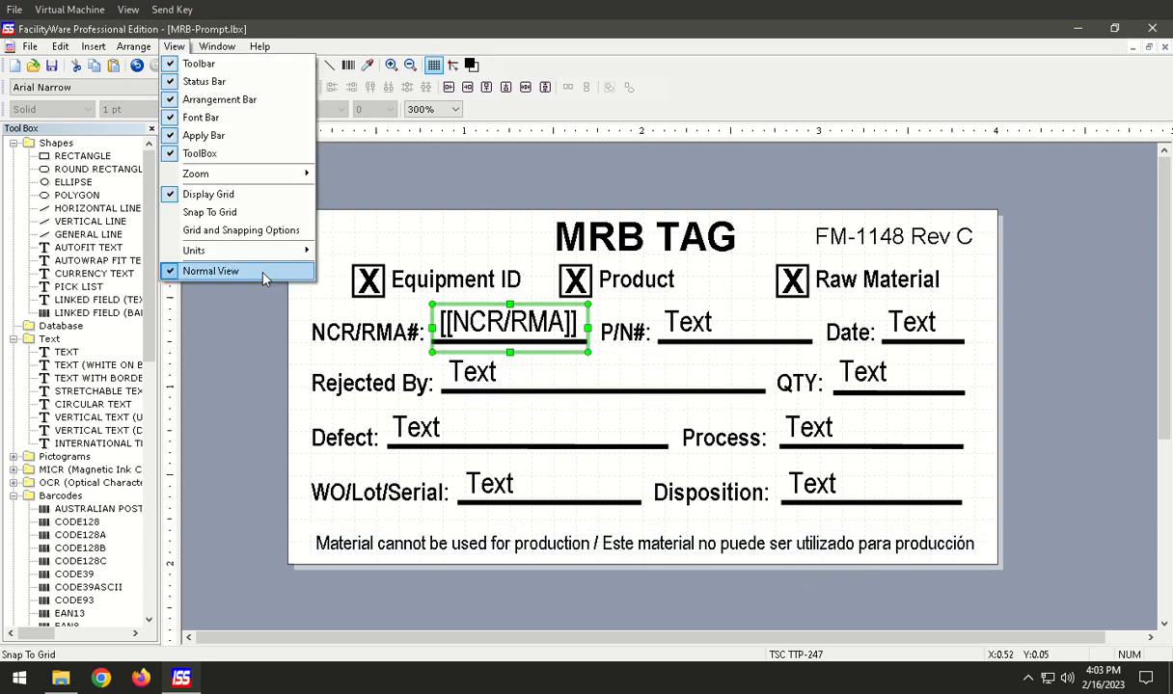
mouse_move(215, 47)
left_click(248, 136)
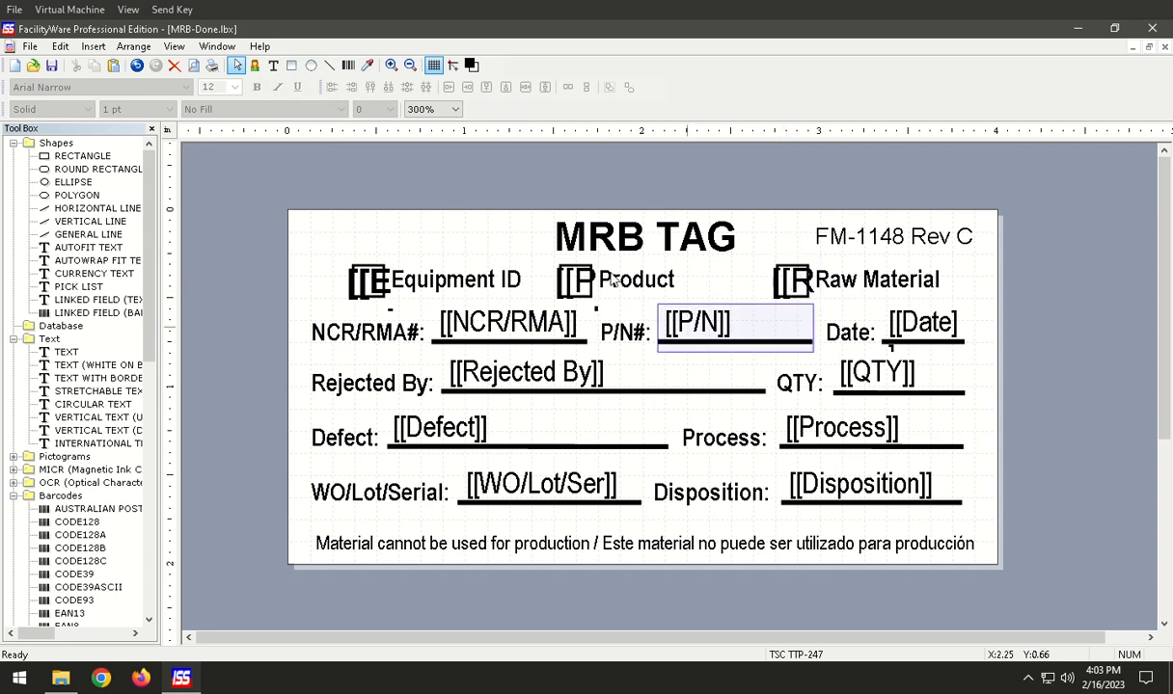
Start printing the label with the Microsoft Print to PDF printer, saving the output to the desktop as Test1.
left_click(212, 67)
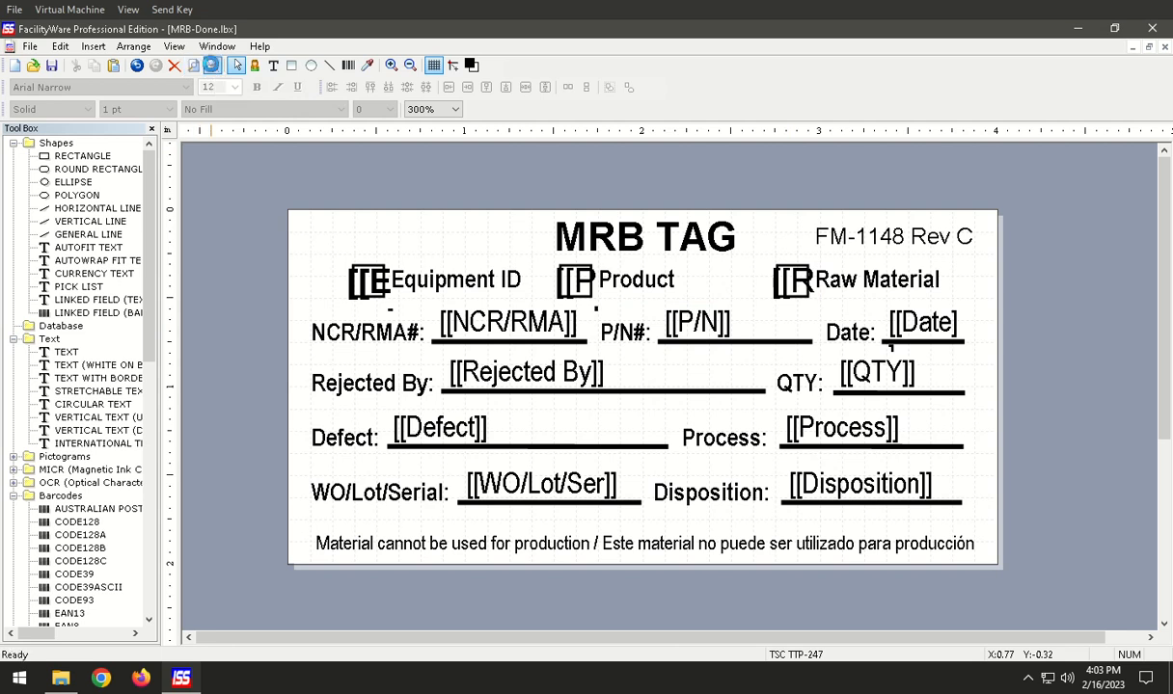
left_click(646, 157)
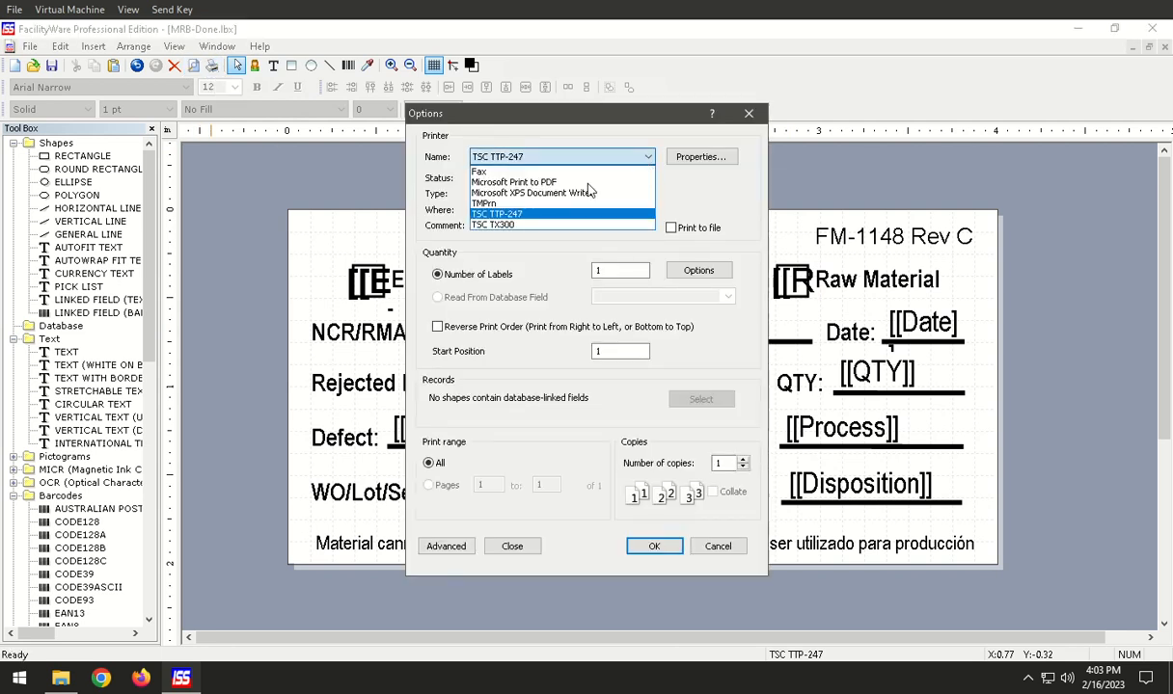
left_click(562, 183)
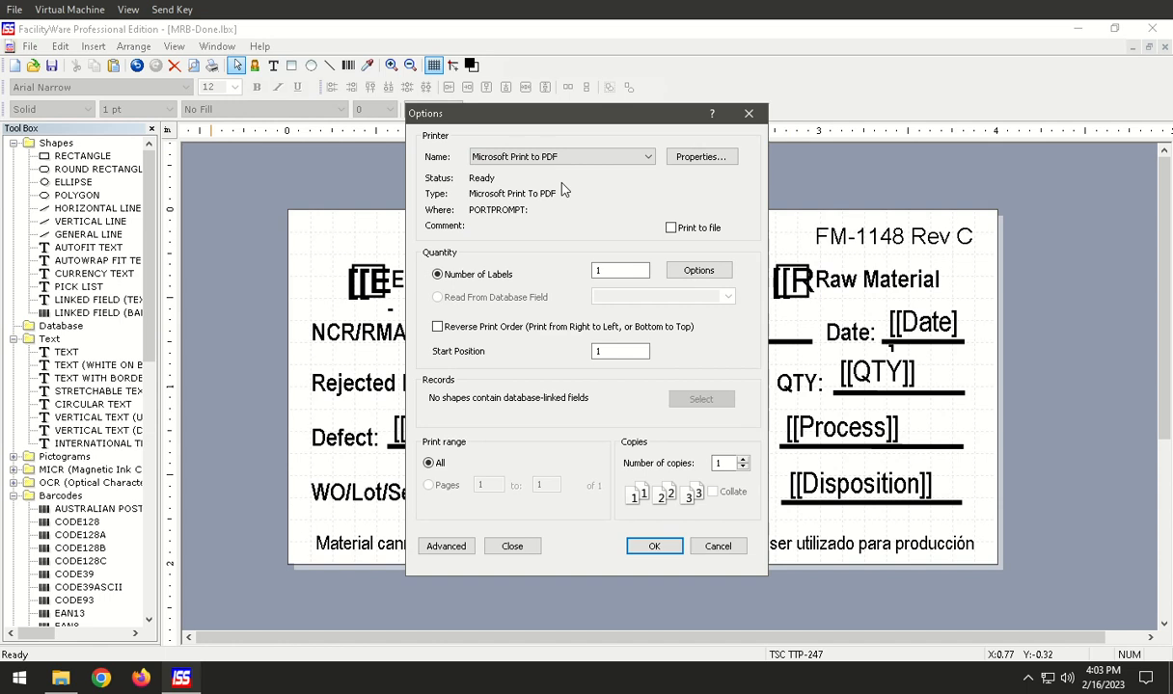
left_click(664, 546)
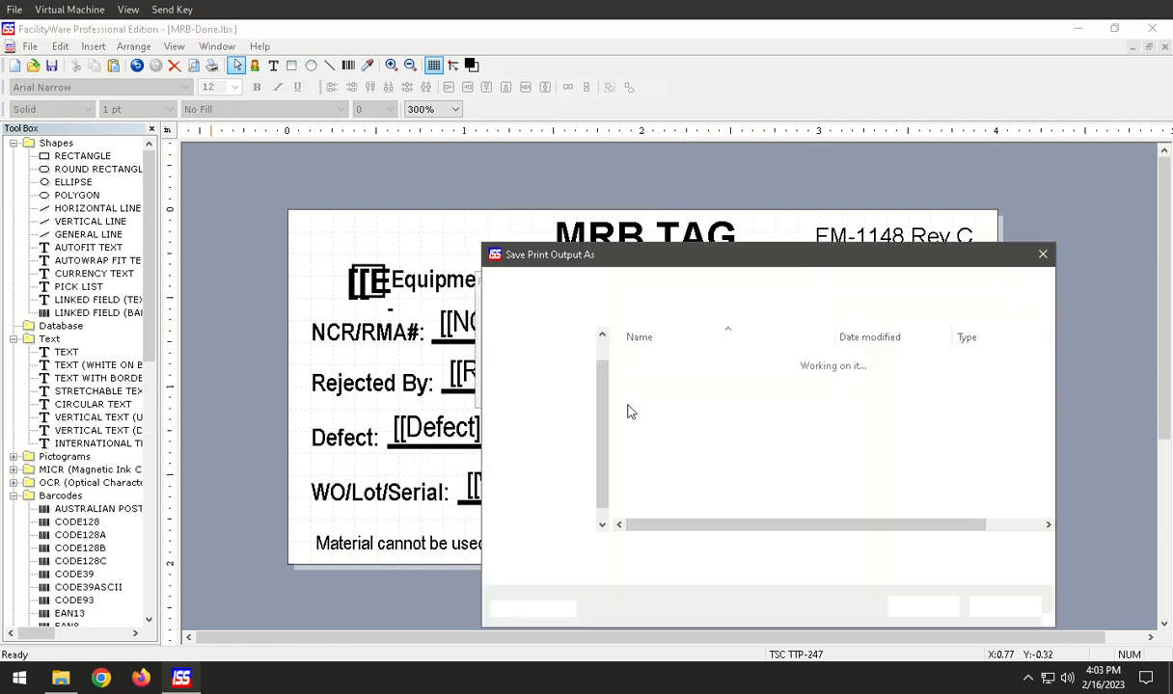
type("Test1")
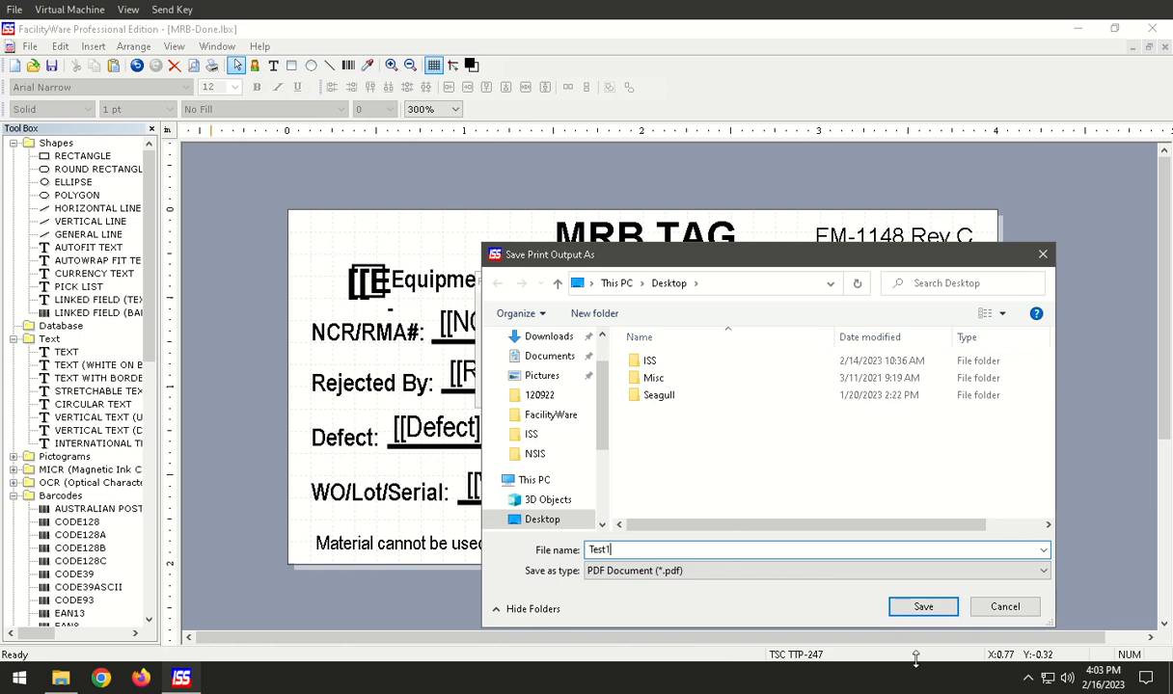
left_click(922, 608)
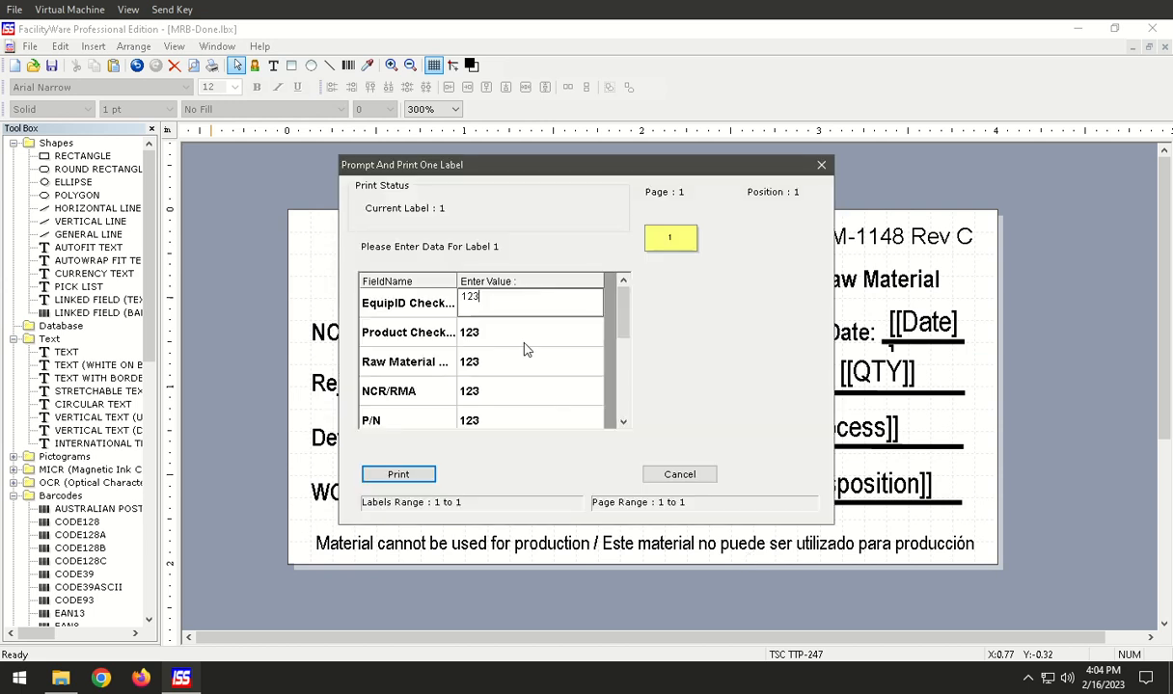
Enter X for the EquipID checkbox prompt and clear the values of the Product and Raw Material checkbox prompts.
key("Down")
key("Down")
key("Down")
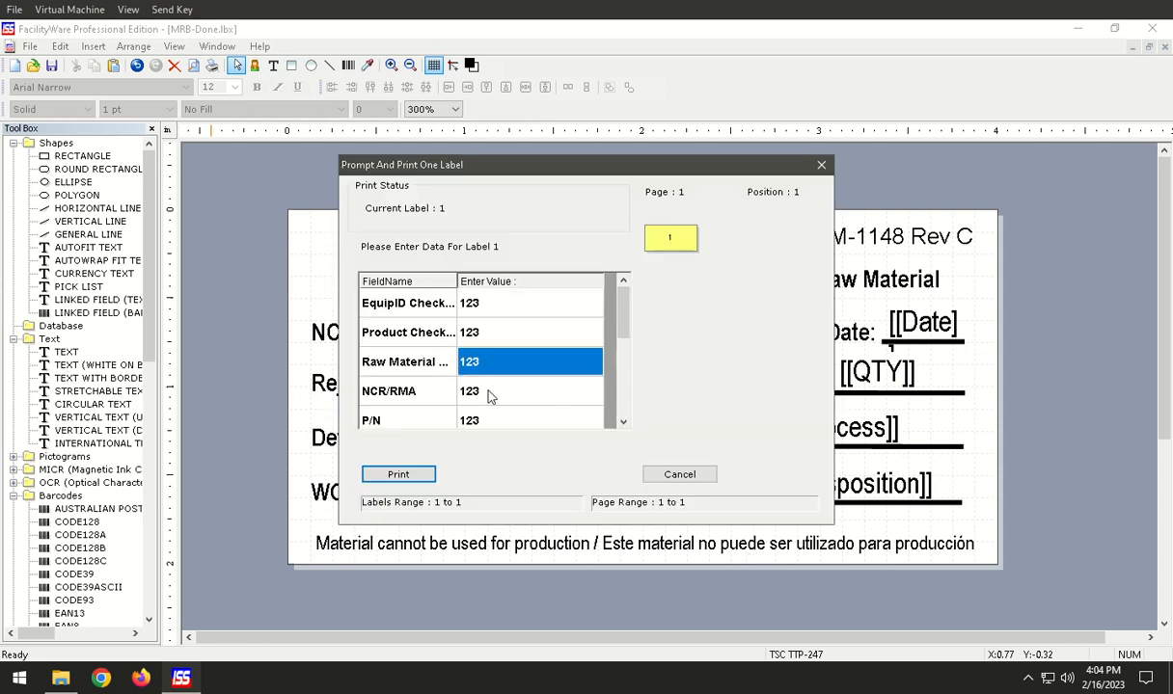
left_click(471, 304)
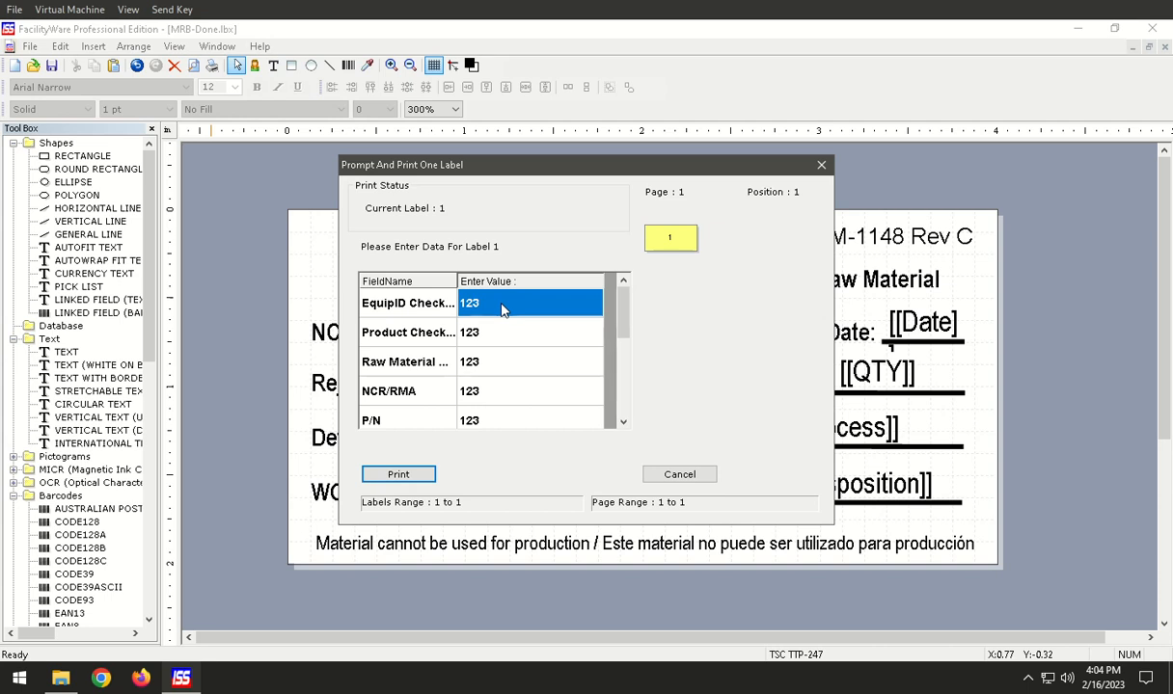
type("X")
key("Return")
key("Tab")
key("Tab")
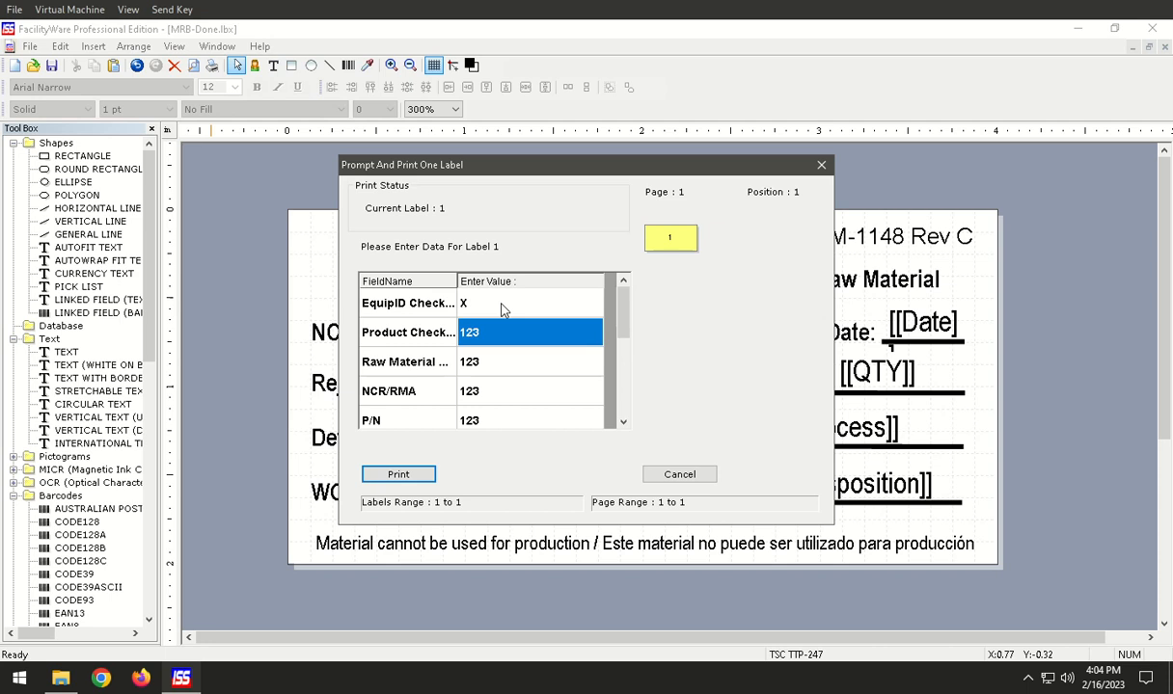
key("Tab")
key("Tab")
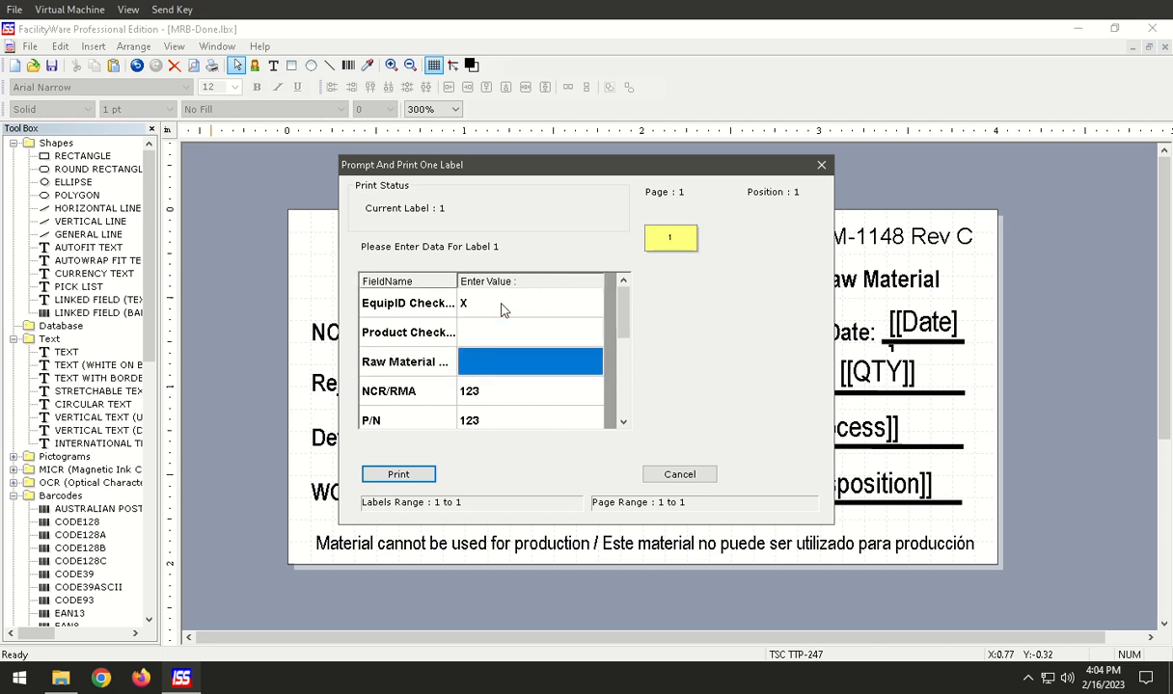
key("Tab")
key("Tab")
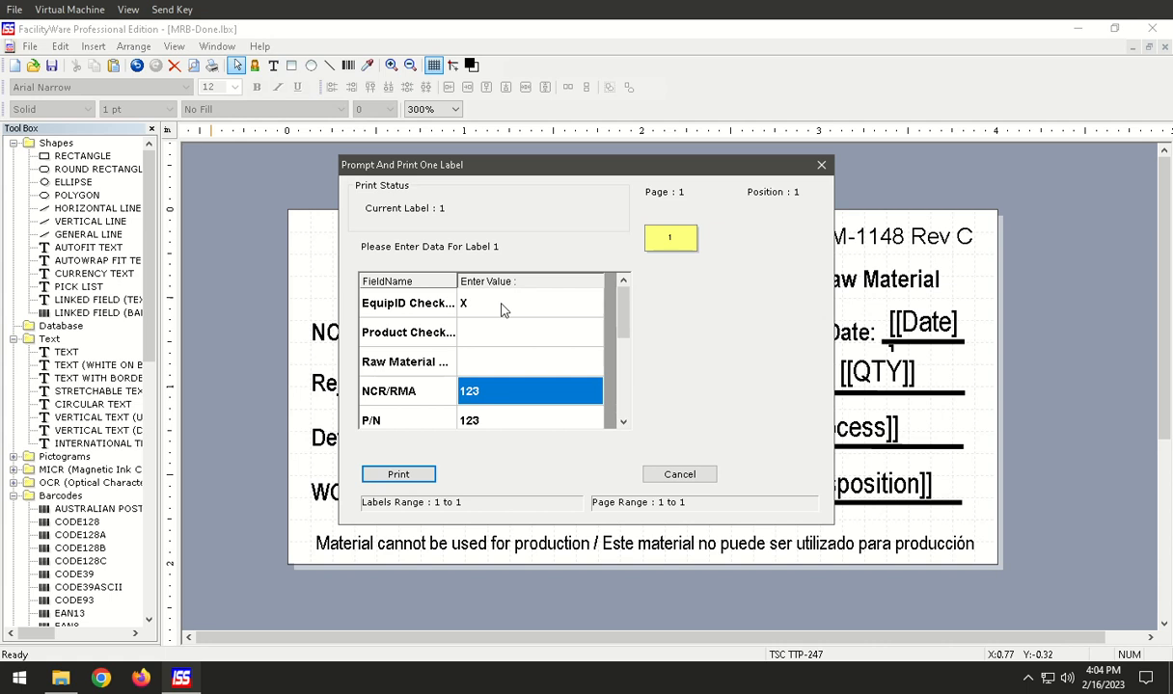
Fill in the print prompts with NCR/RMA 987123, P/N 11241 and Date 12/15.
left_click(490, 387)
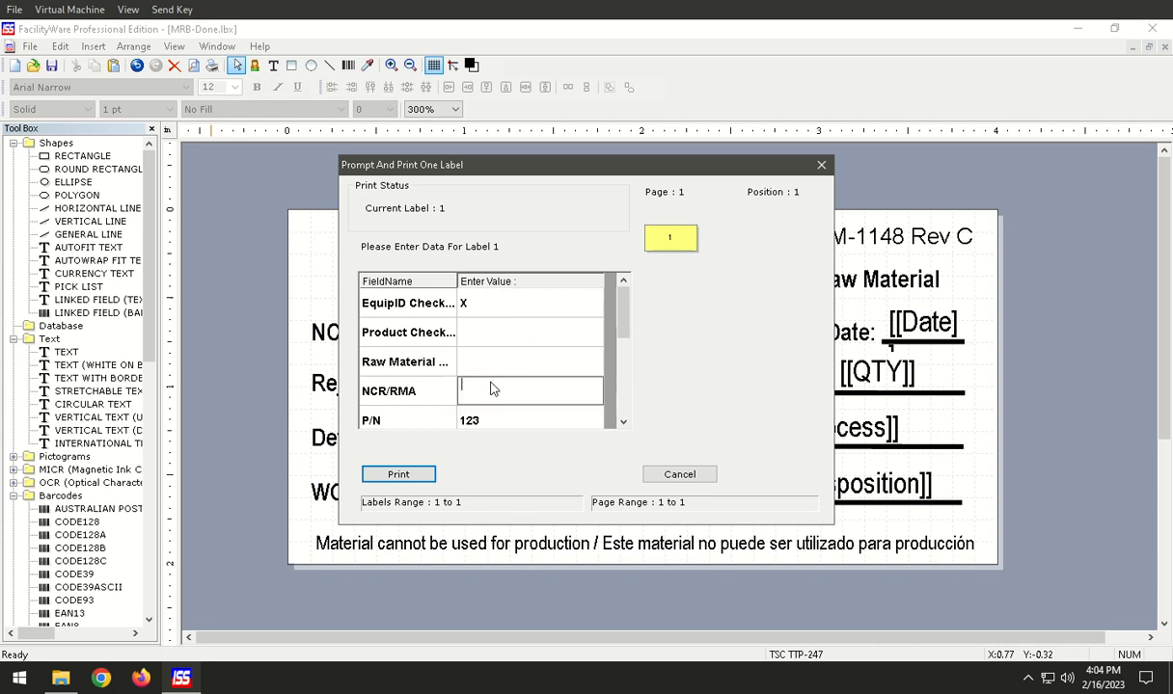
type("987123")
key("Return")
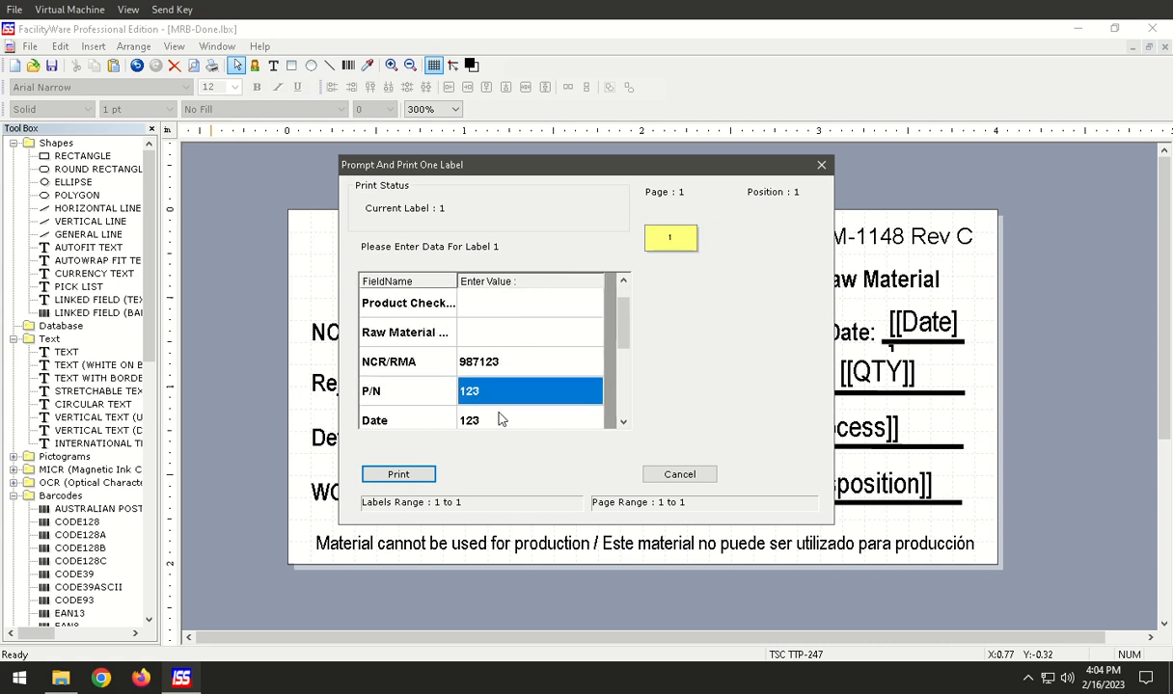
type("1")
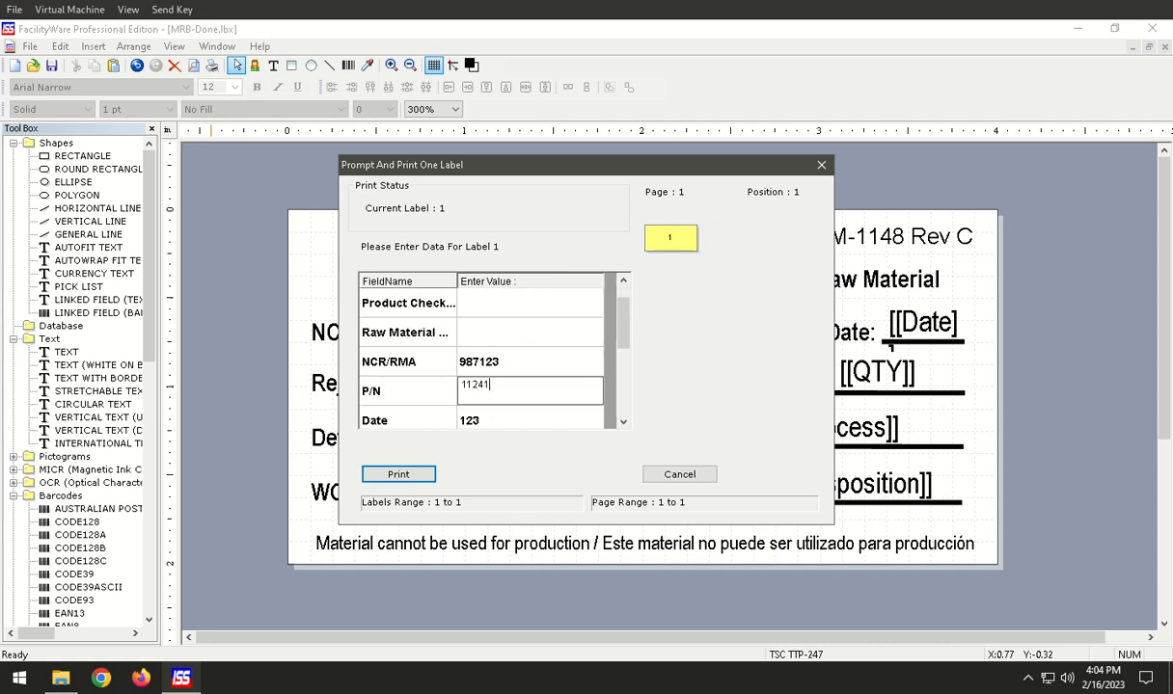
type("1241")
key("Return")
type("12/15")
key("Return")
Enter the rejecting person's name in Rejected By, set QTY to 5 and Defect to Housing Defect.
type("J")
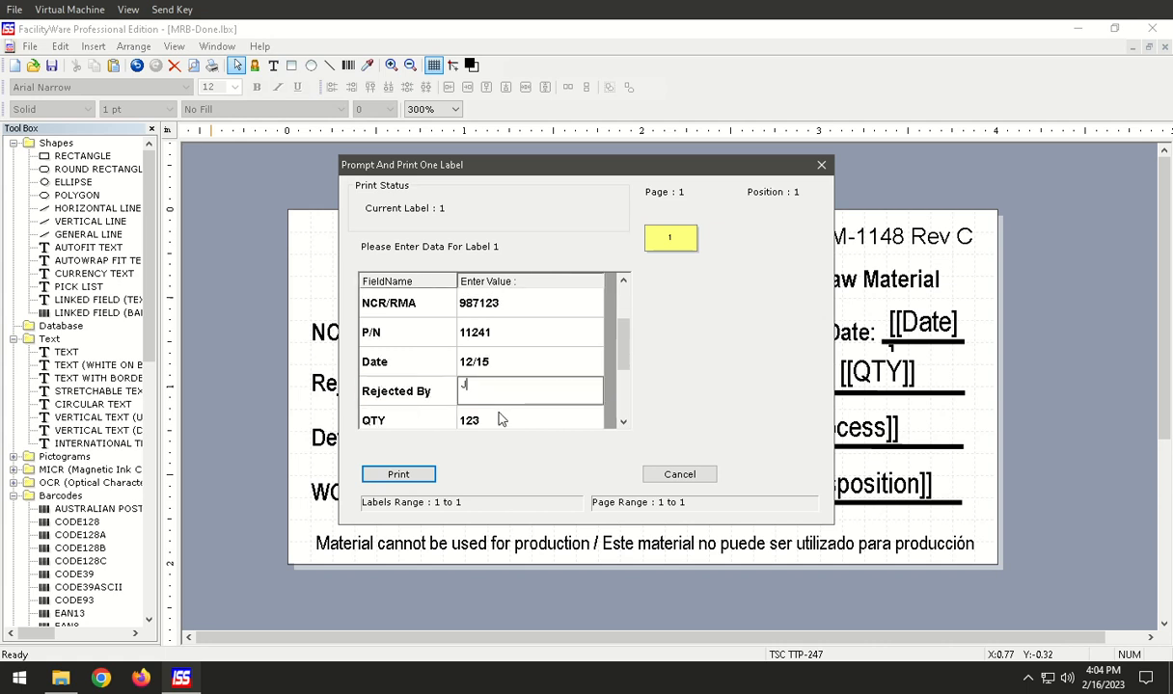
type("oe L")
key("Return")
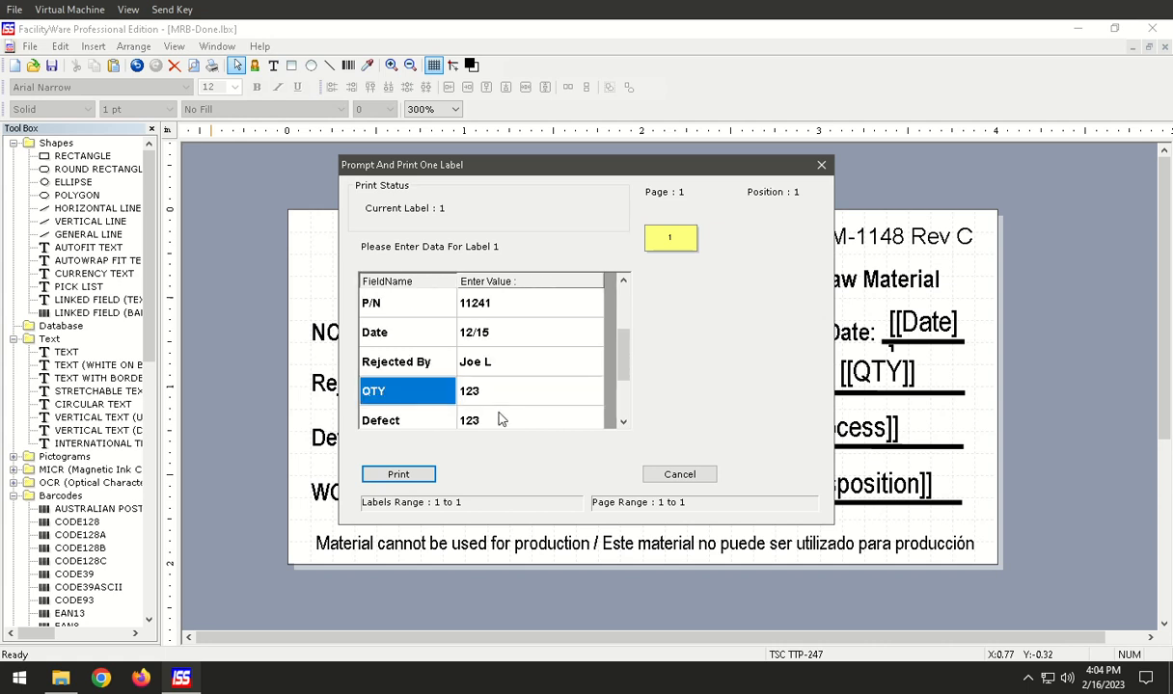
type("5")
key("Return")
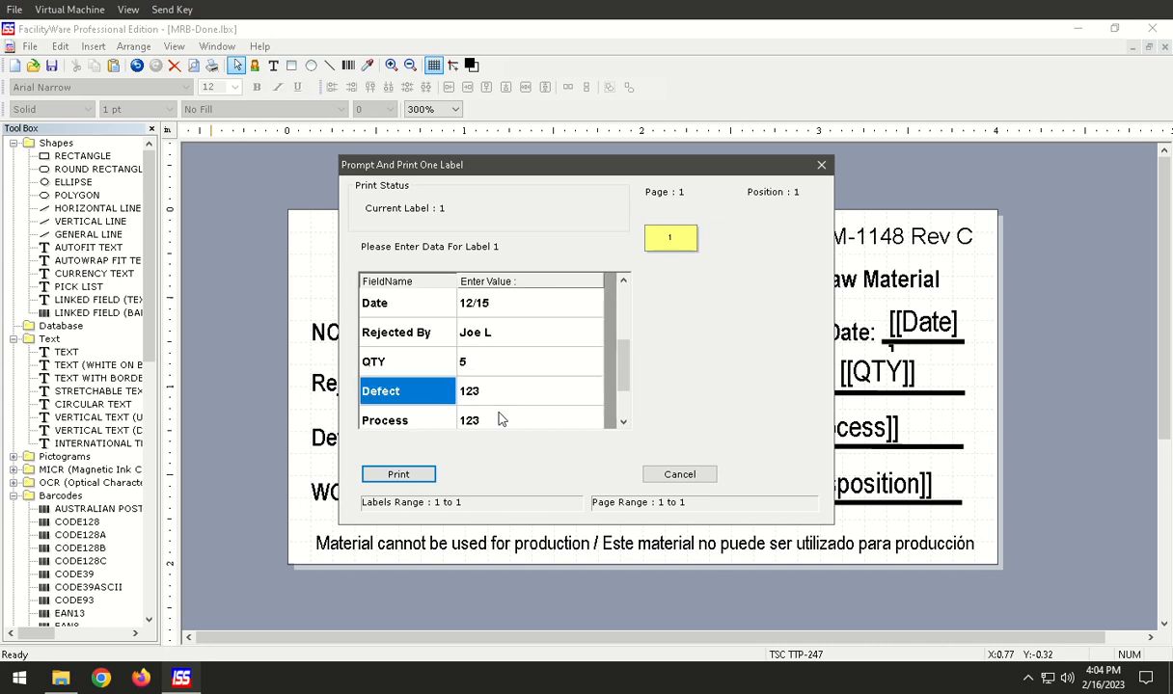
type("Housing Defect")
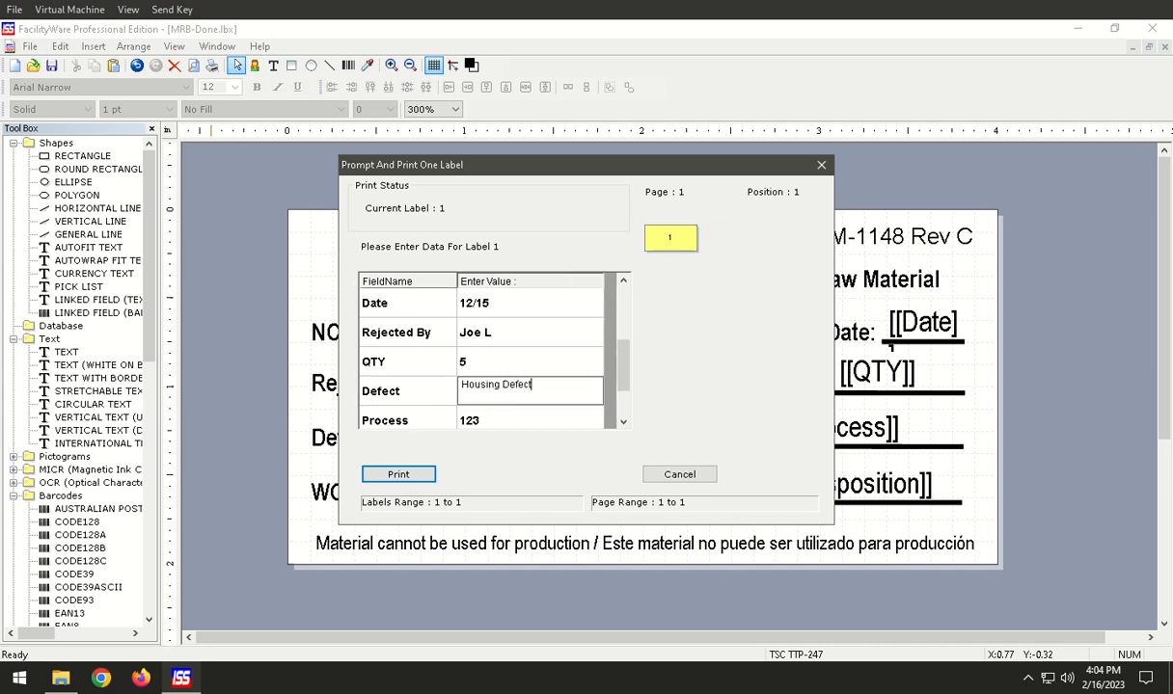
key("Return")
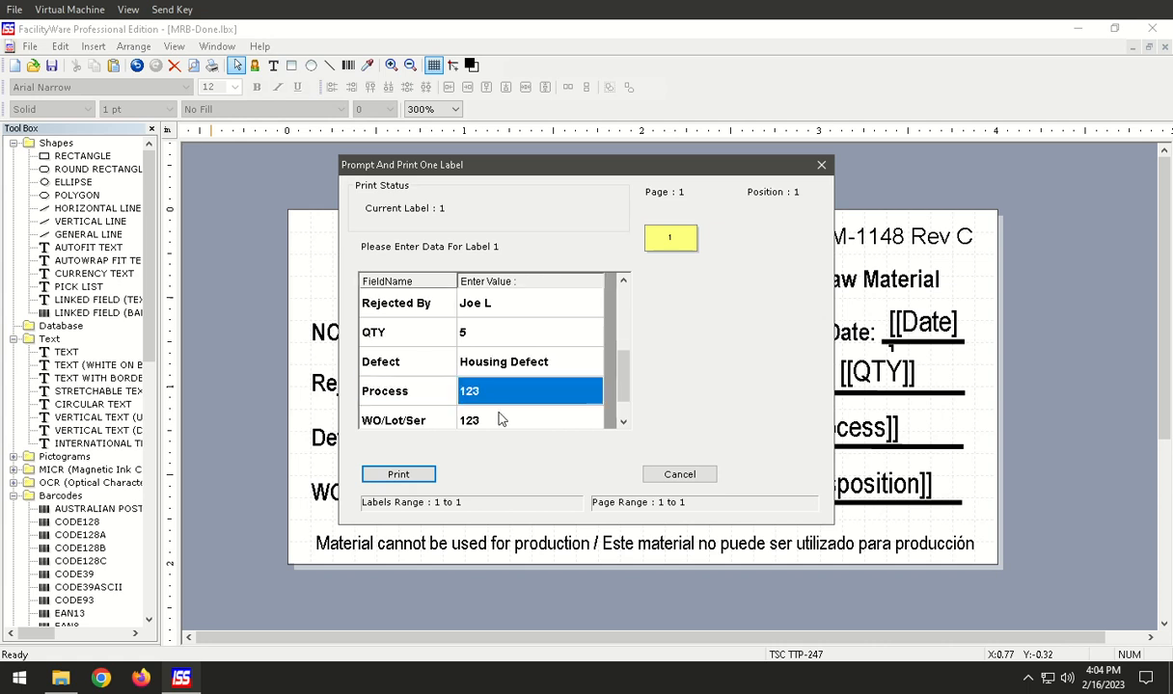
Set Process to QA Insp and WO/Lot/Ser to 66542, clear the Disposition value, and print the label.
type("QAInsp")
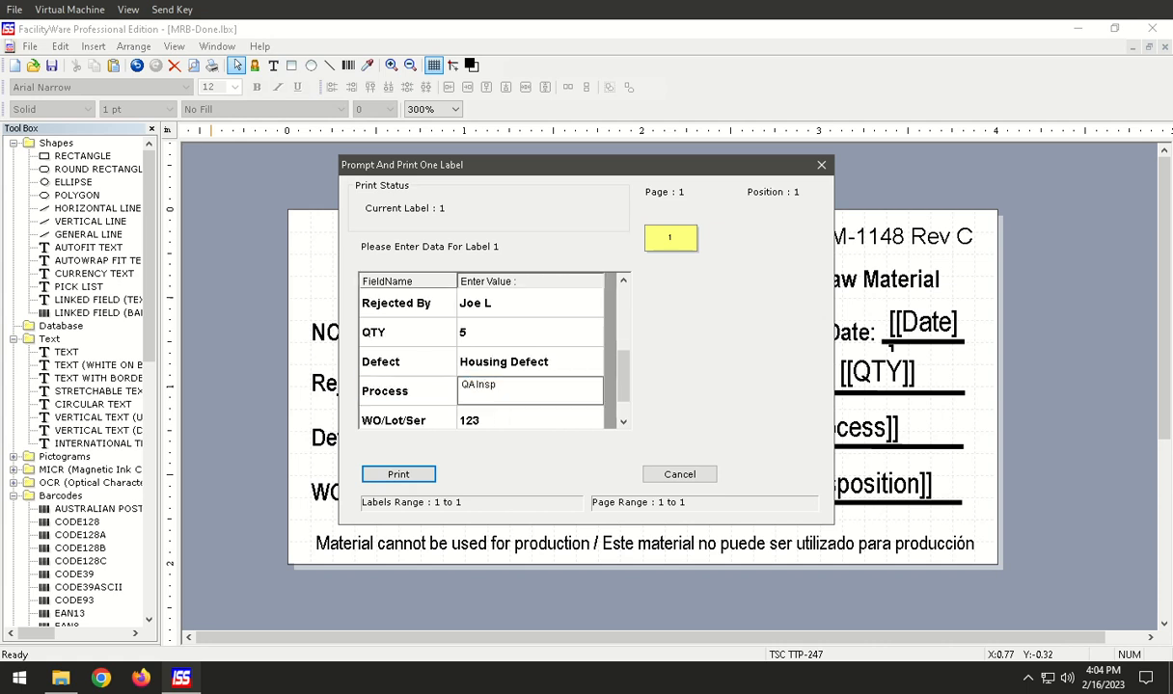
key("Return")
key("Tab")
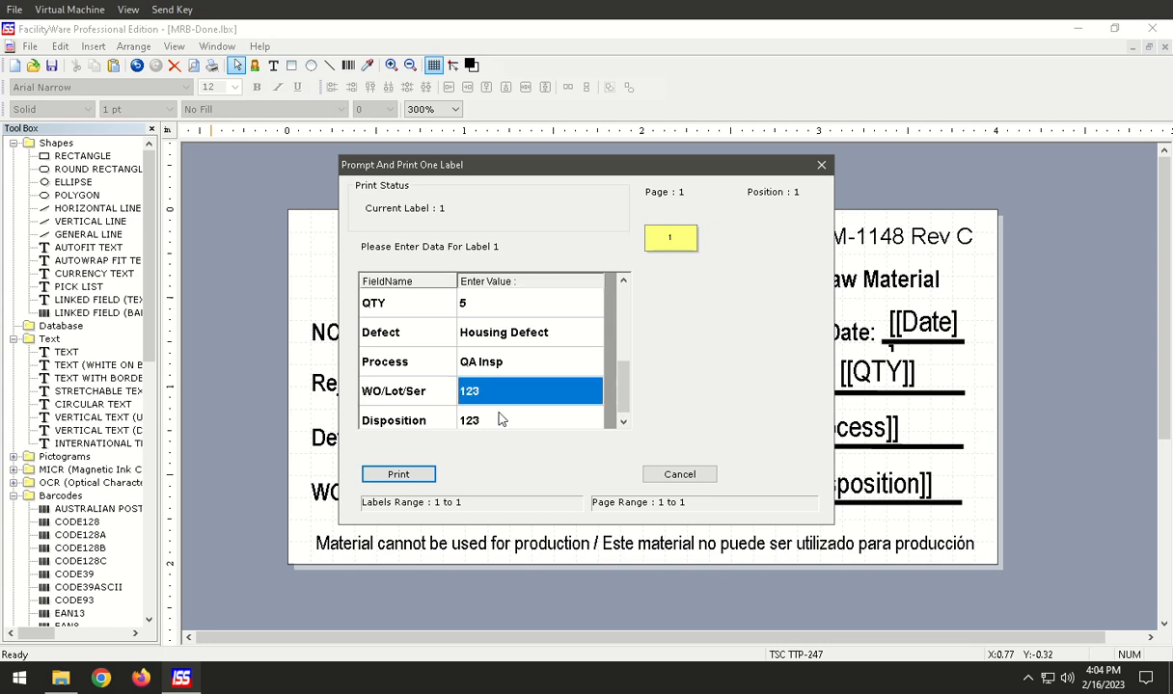
type("66542")
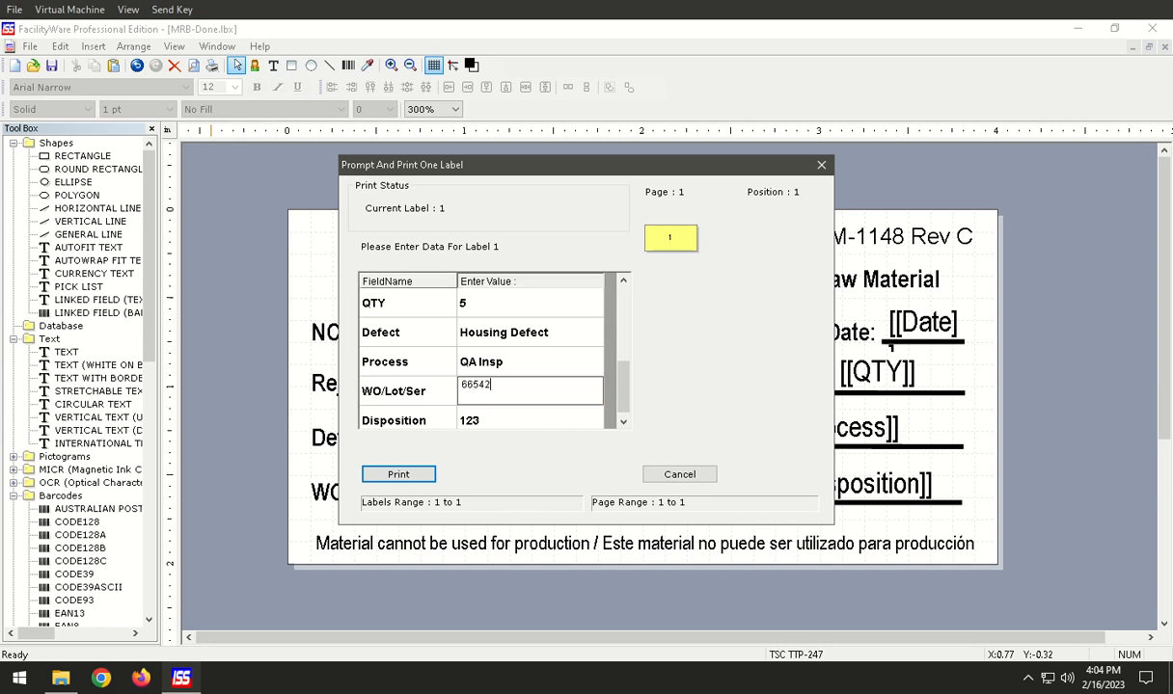
key("Tab")
key("Tab")
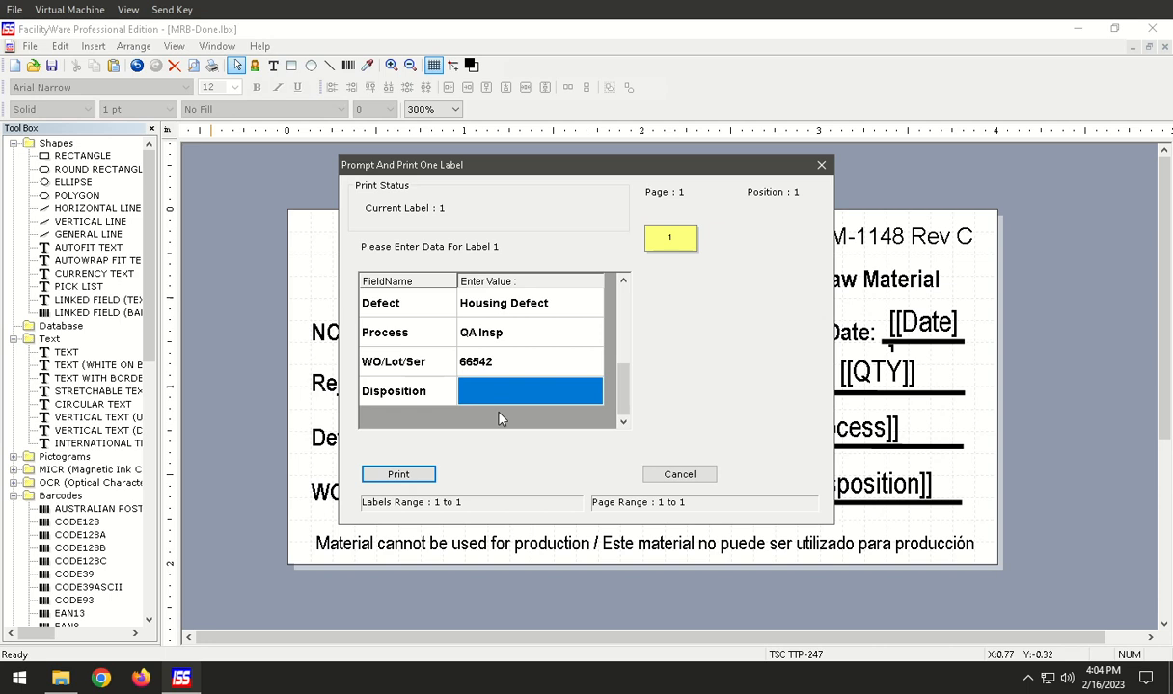
left_click_drag(621, 382, 615, 294)
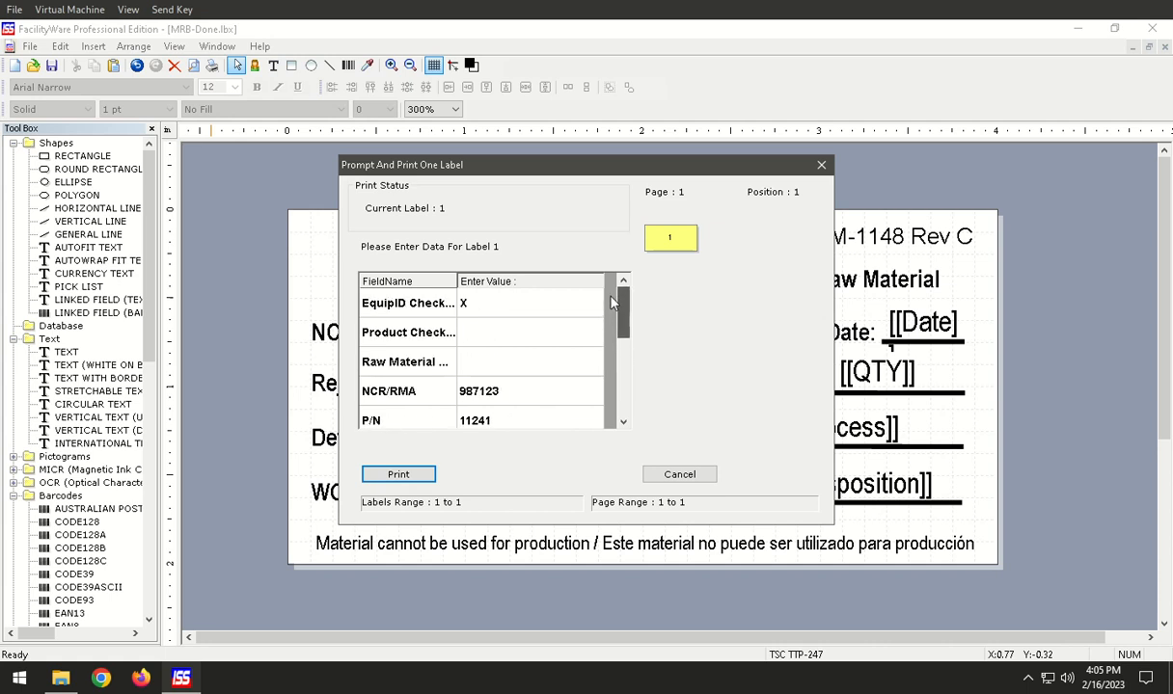
left_click(405, 482)
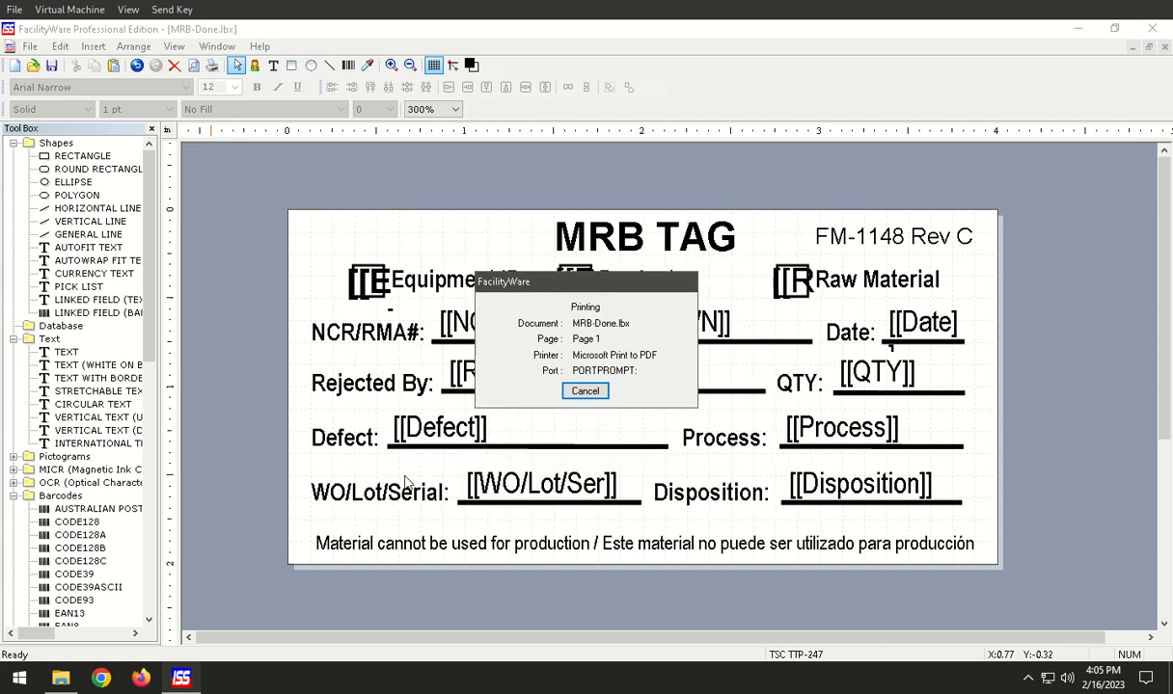
Open Test1.pdf from the desktop to check the printed label, and return to the label in FacilityWare.
left_click(1077, 28)
double_click(37, 372)
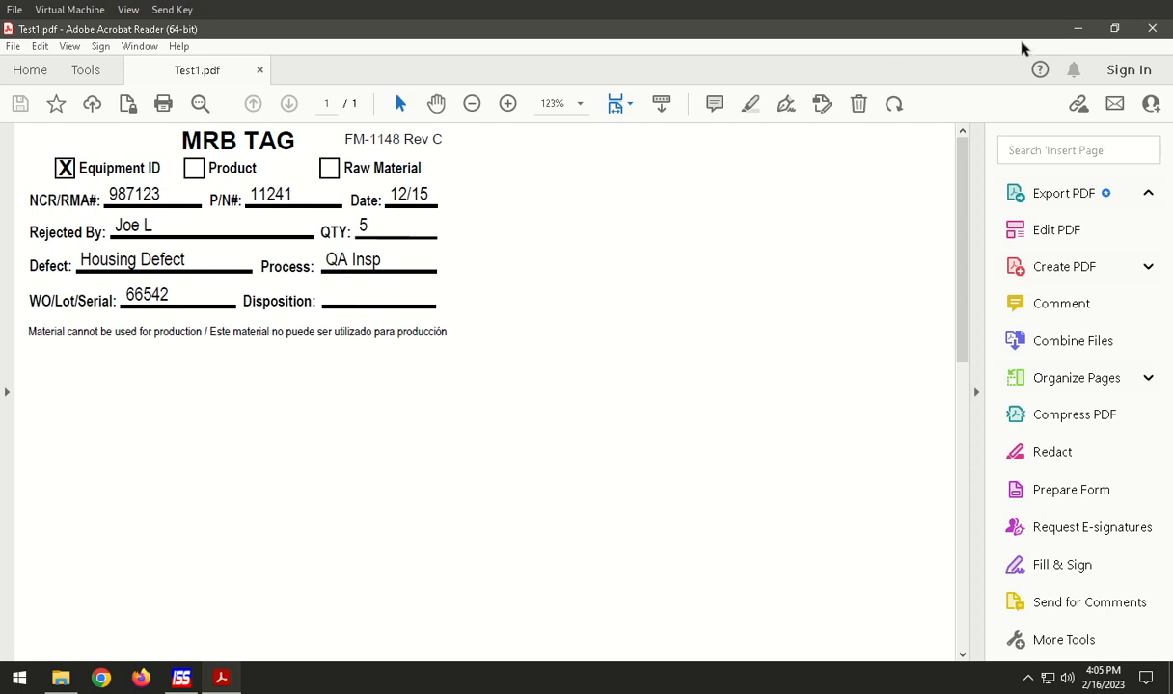
left_click(1077, 29)
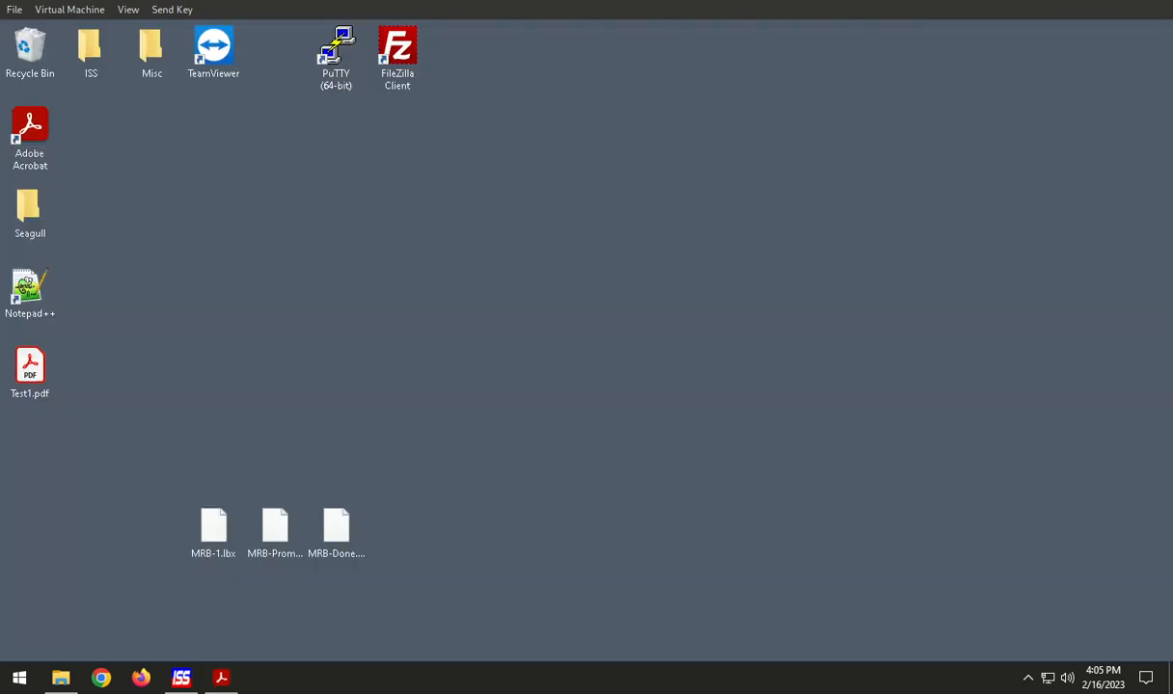
left_click(182, 678)
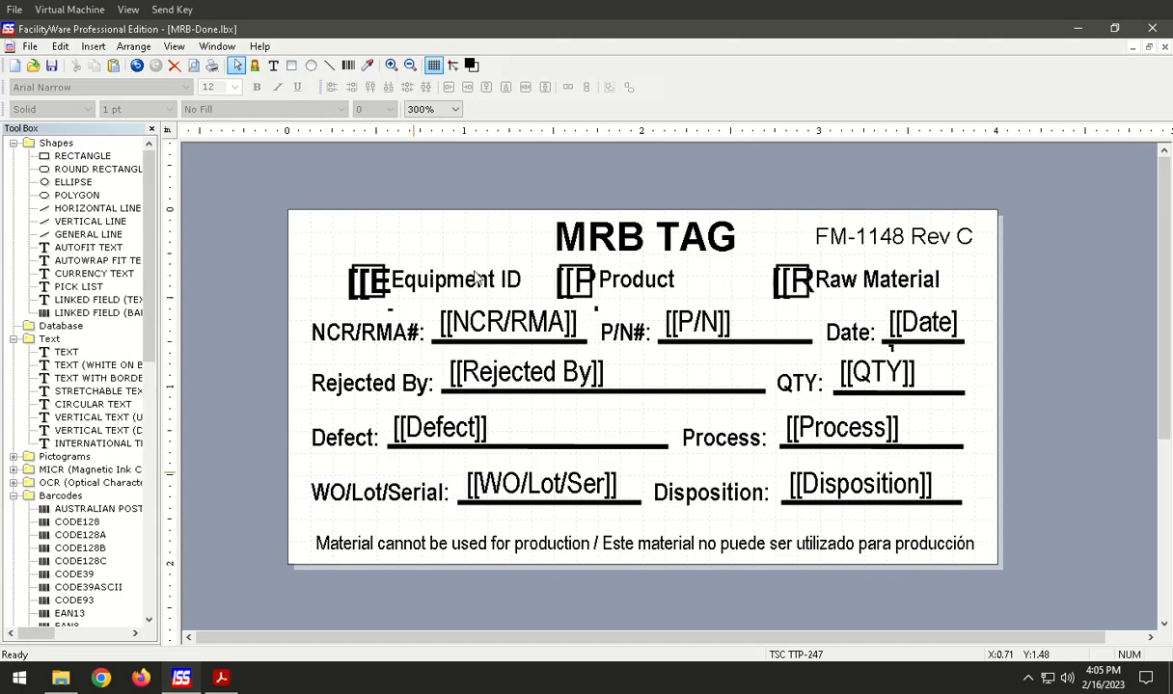